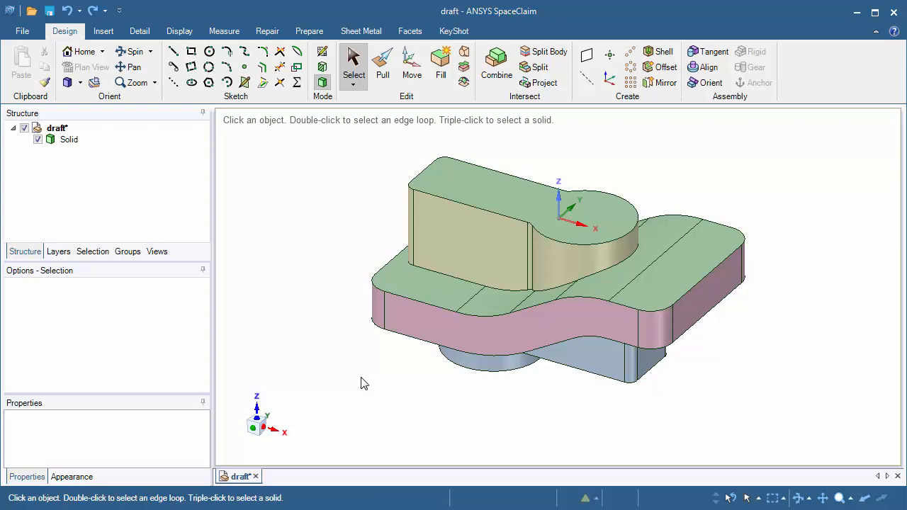
Switch to the Measure tools to reach the Draft quality check for the part
{"action": "left_click", "coordinate": [224, 31]}
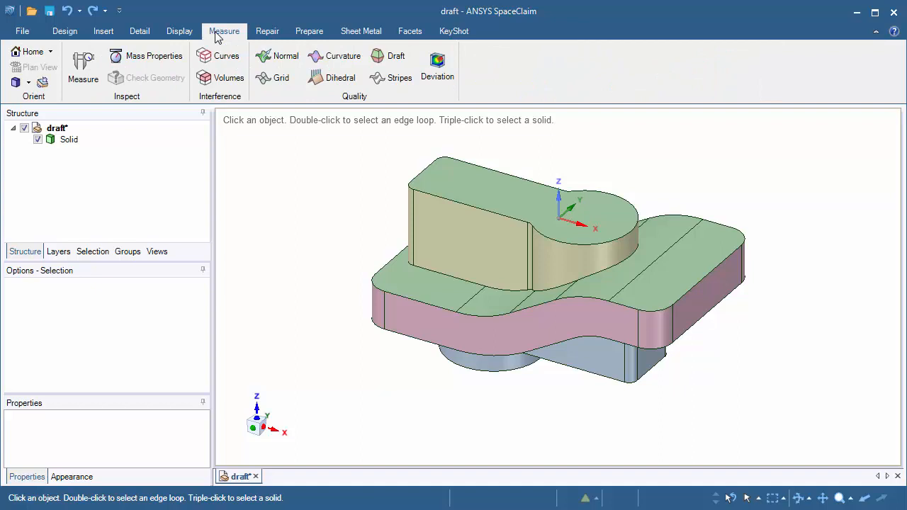
Run a 2° Draft analysis on the whole solid, review the failing vertical walls, then clear the colours
{"action": "left_click", "coordinate": [397, 56]}
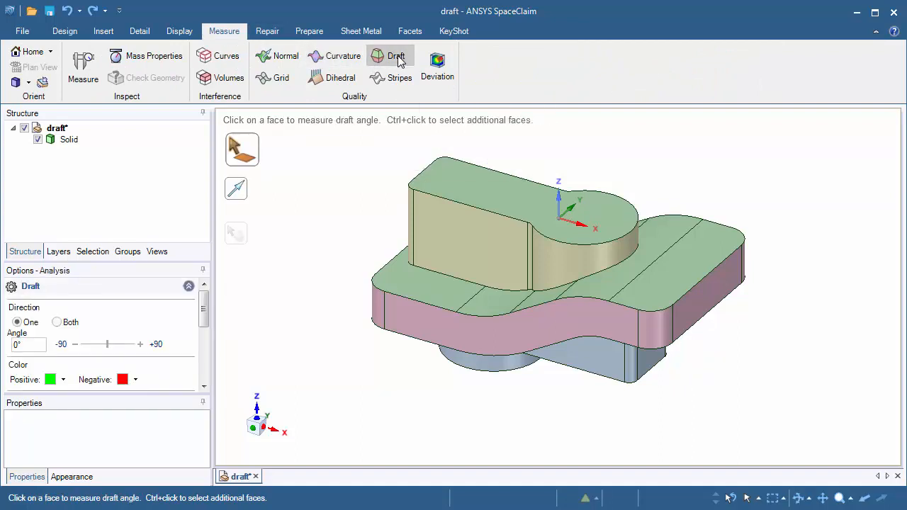
{"action": "left_click_drag", "start_coordinate": [320, 133], "coordinate": [837, 437]}
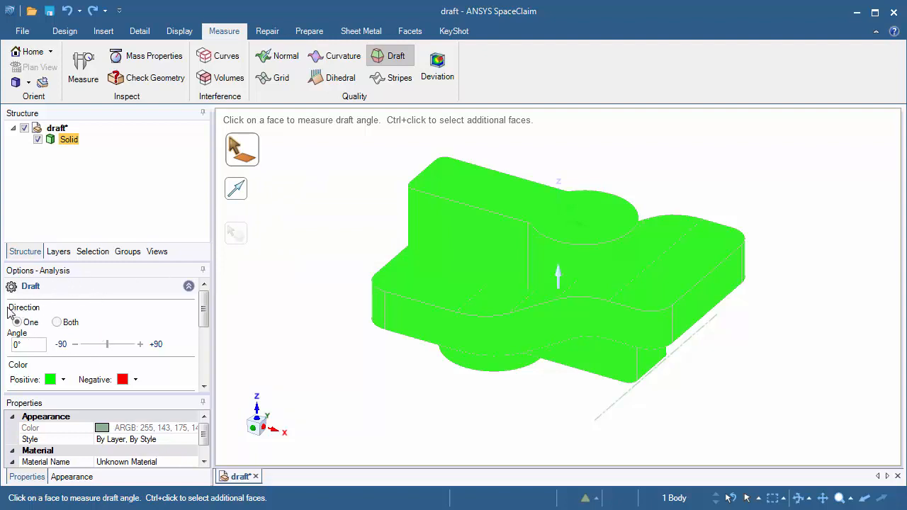
{"action": "left_click", "coordinate": [35, 344]}
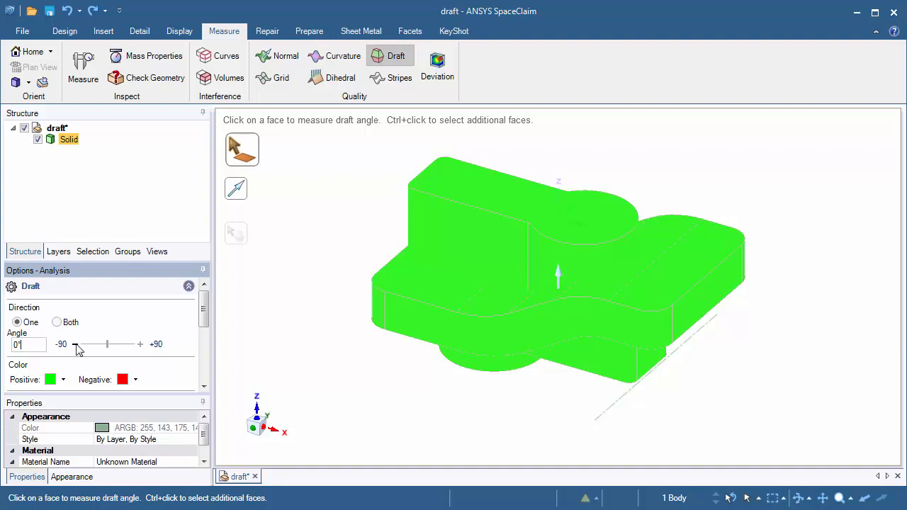
{"action": "left_click", "coordinate": [140, 345]}
{"action": "left_click", "coordinate": [141, 344]}
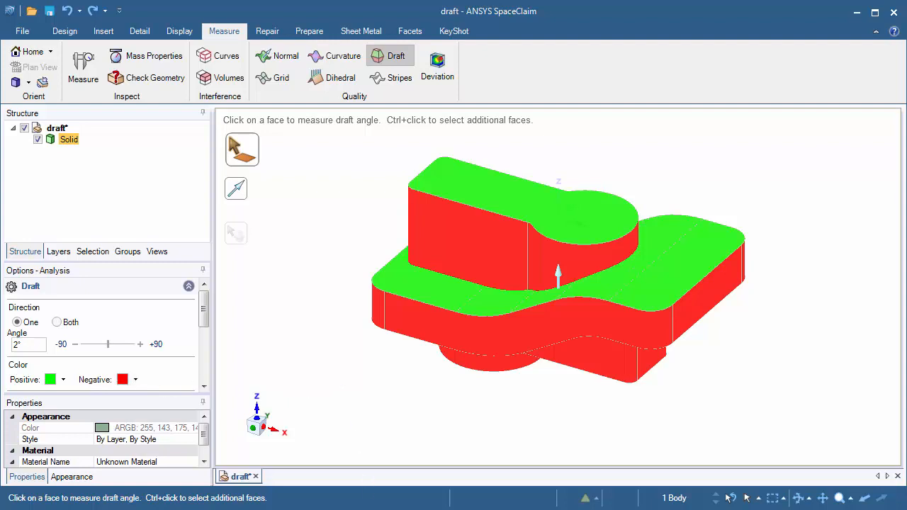
{"action": "key", "text": "alt+Tab"}
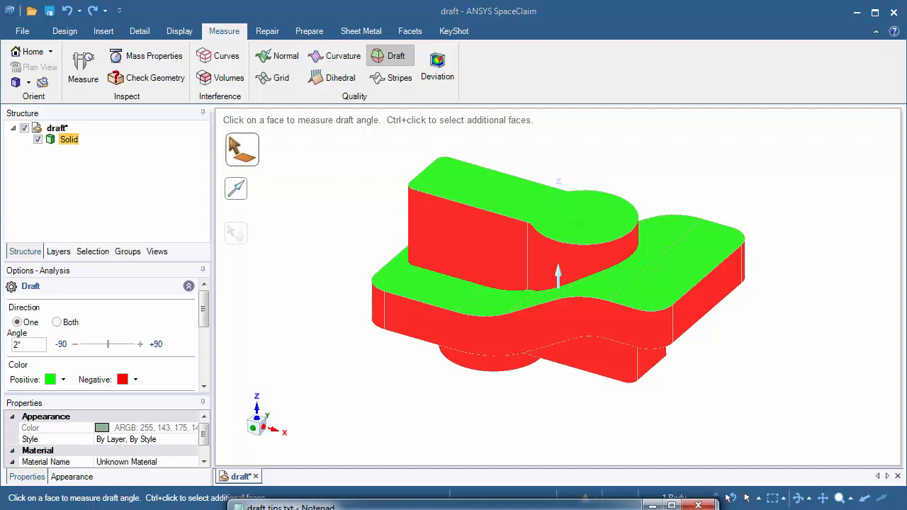
{"action": "left_click", "coordinate": [331, 209]}
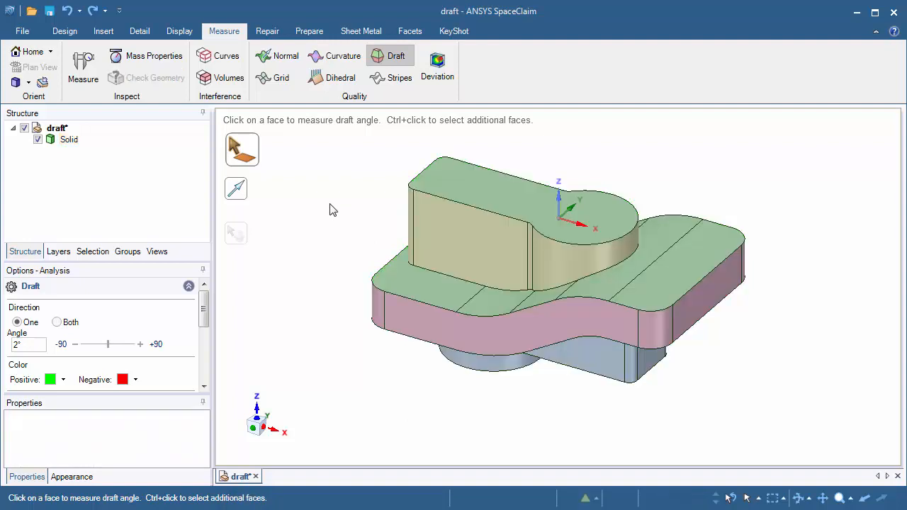
Select the raised upper block's eight vertical side faces with the Pull tool
{"action": "left_click", "coordinate": [69, 35]}
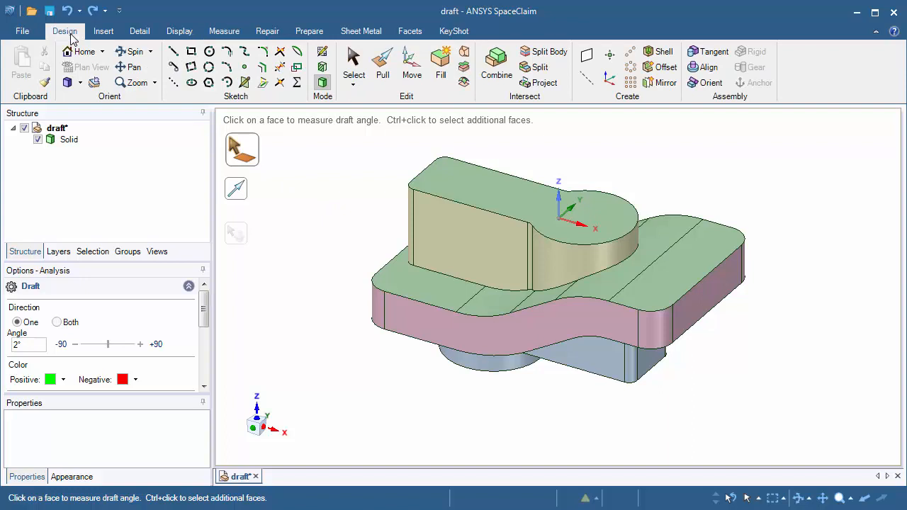
{"action": "left_click", "coordinate": [383, 78]}
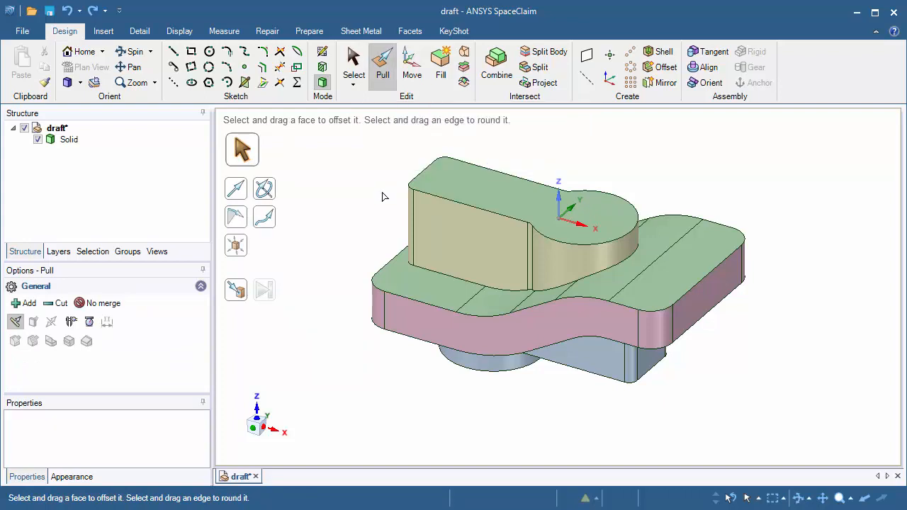
{"action": "left_click", "coordinate": [461, 233]}
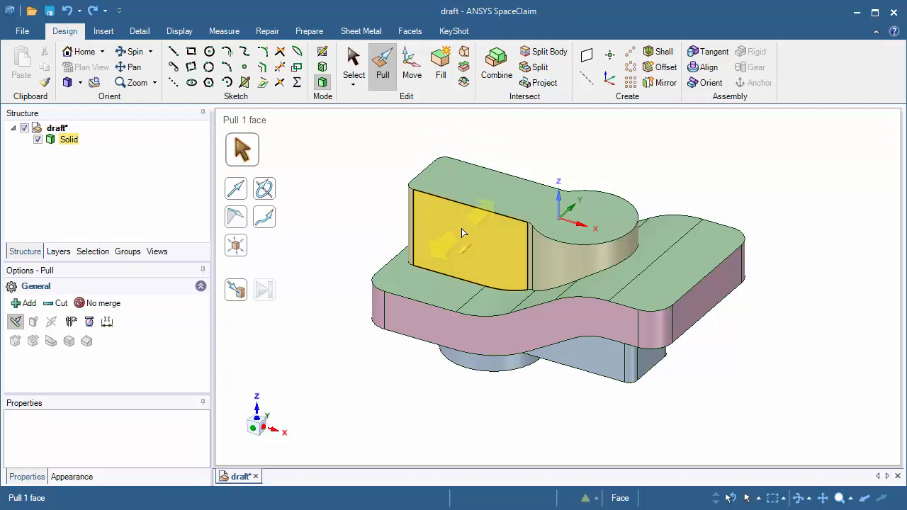
{"action": "double_click", "coordinate": [461, 229]}
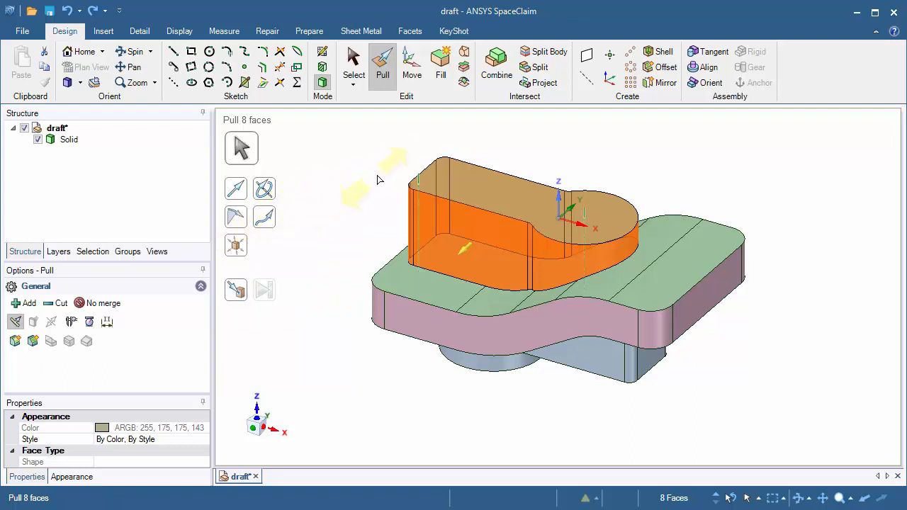
Draft the block's eight side walls by 2.0° about its top face
{"action": "left_click", "coordinate": [467, 185]}
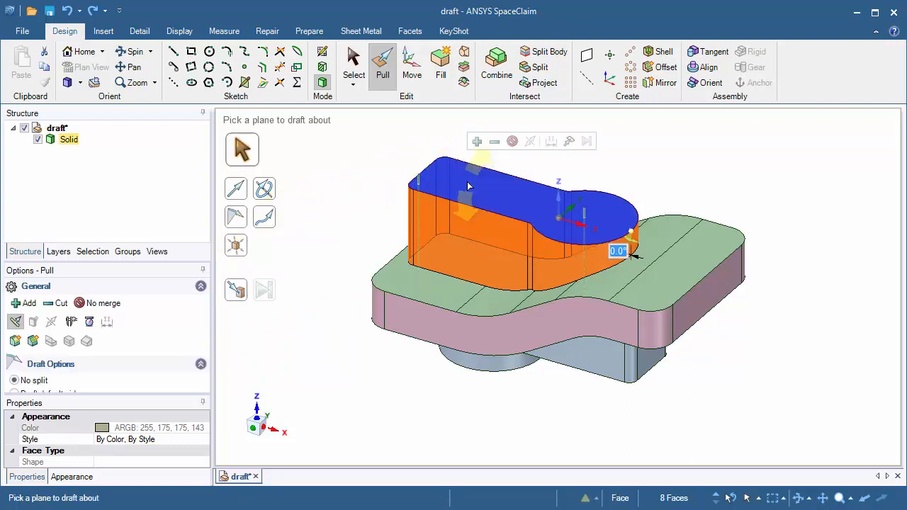
{"action": "left_click", "coordinate": [467, 186]}
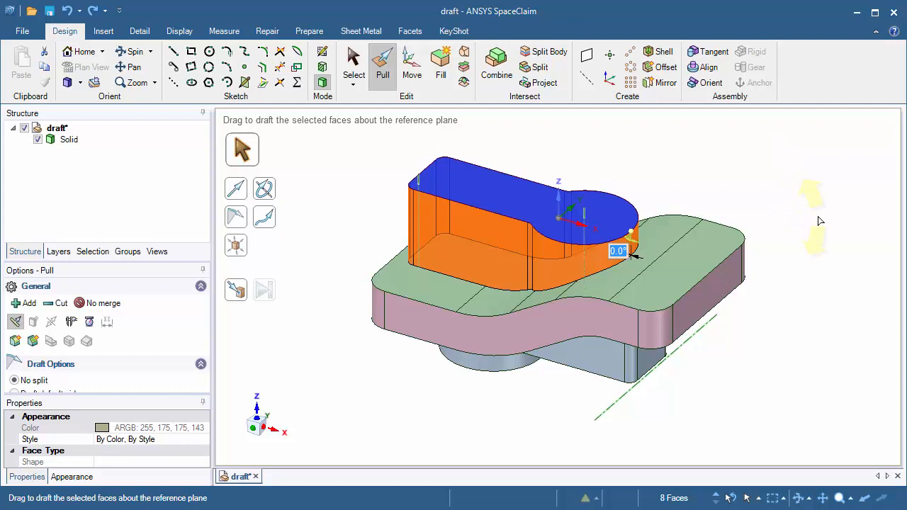
{"action": "mouse_move", "coordinate": [817, 216]}
{"action": "left_mouse_down"}
{"action": "mouse_move", "coordinate": [819, 204]}
{"action": "mouse_move", "coordinate": [821, 228]}
{"action": "mouse_move", "coordinate": [827, 202]}
{"action": "mouse_move", "coordinate": [829, 211]}
{"action": "left_mouse_up"}
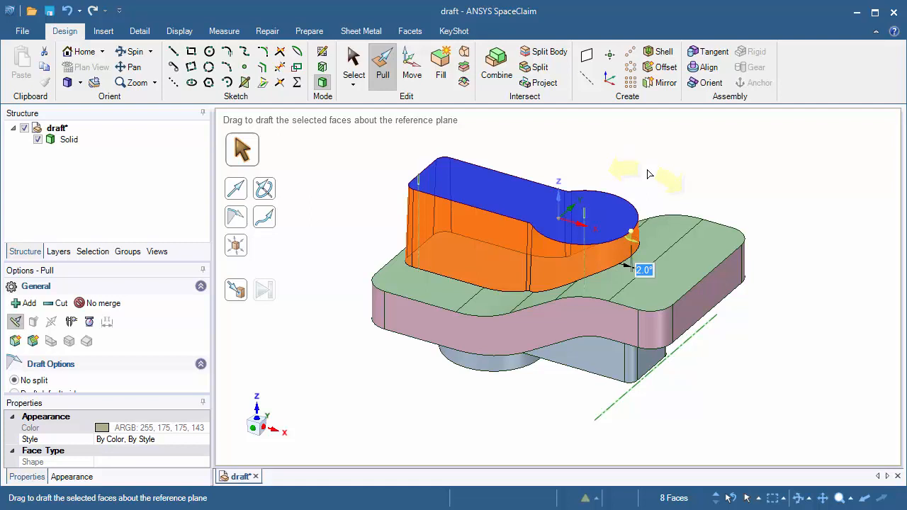
{"action": "key", "text": "Escape"}
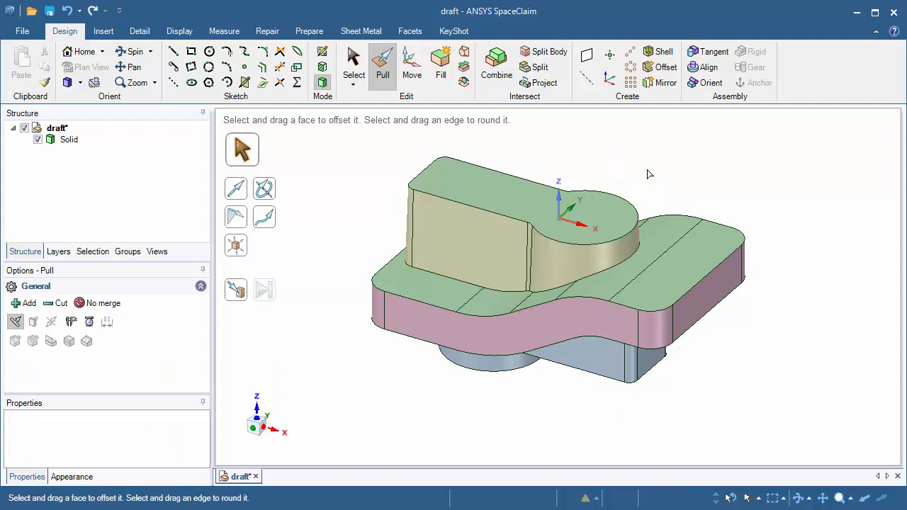
Re-run the 2° Draft analysis, using the underside ring face for direction, then clear the colouring
{"action": "left_click", "coordinate": [221, 31]}
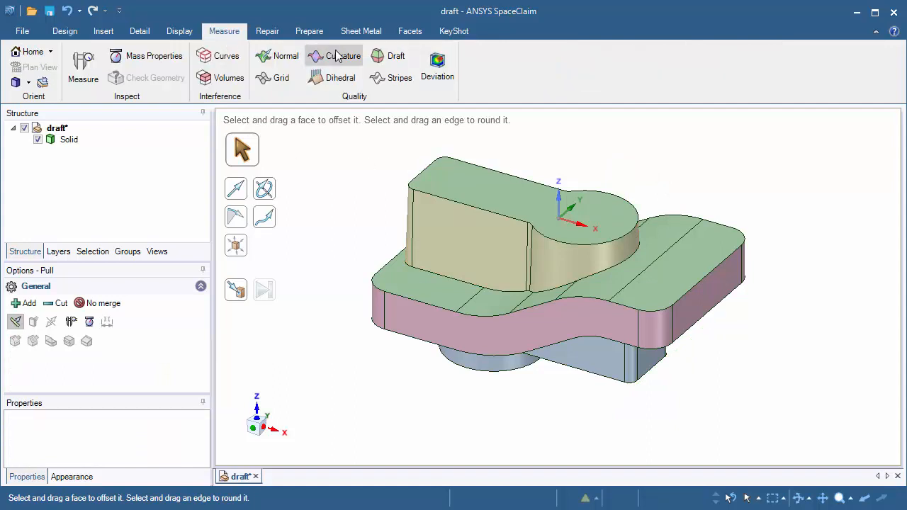
{"action": "left_click", "coordinate": [384, 59]}
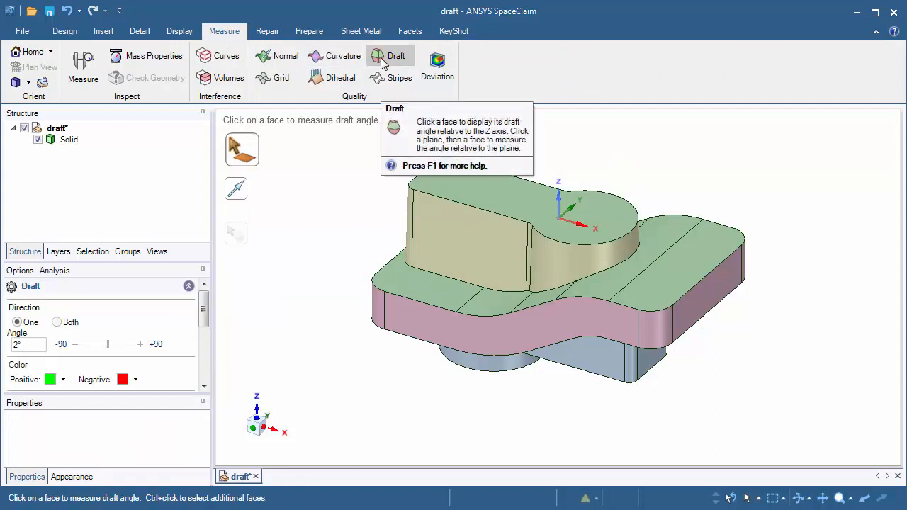
{"action": "left_click_drag", "start_coordinate": [323, 133], "coordinate": [857, 443]}
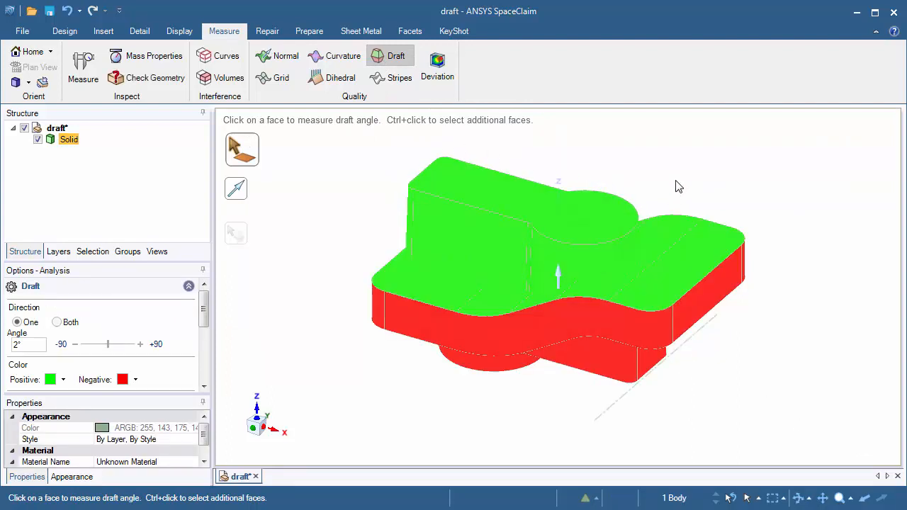
{"action": "middle_click_drag", "start_coordinate": [441, 431], "coordinate": [634, 142]}
{"action": "middle_click_drag", "start_coordinate": [720, 238], "coordinate": [741, 243]}
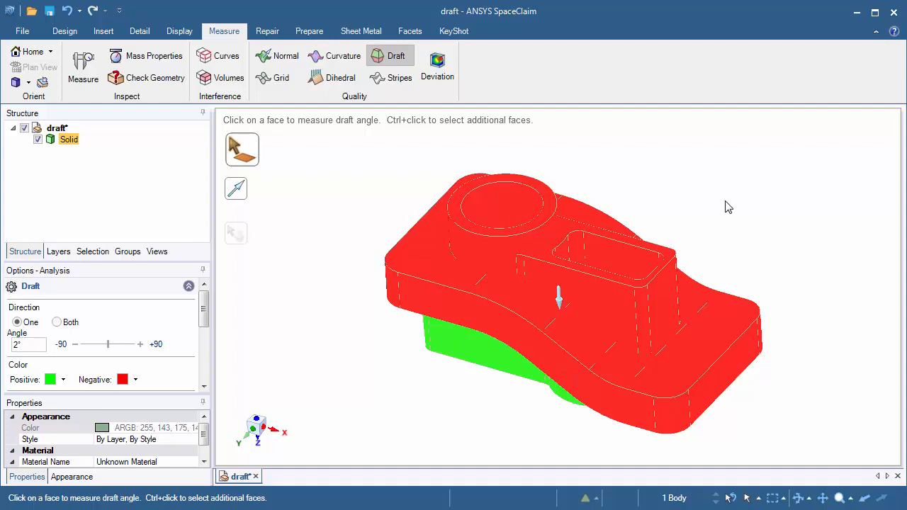
{"action": "left_click", "coordinate": [548, 206]}
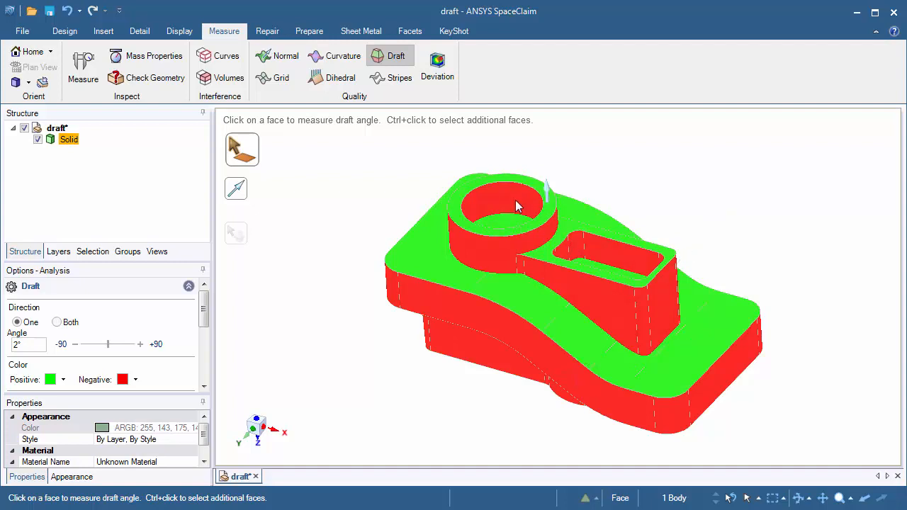
{"action": "left_click", "coordinate": [351, 189]}
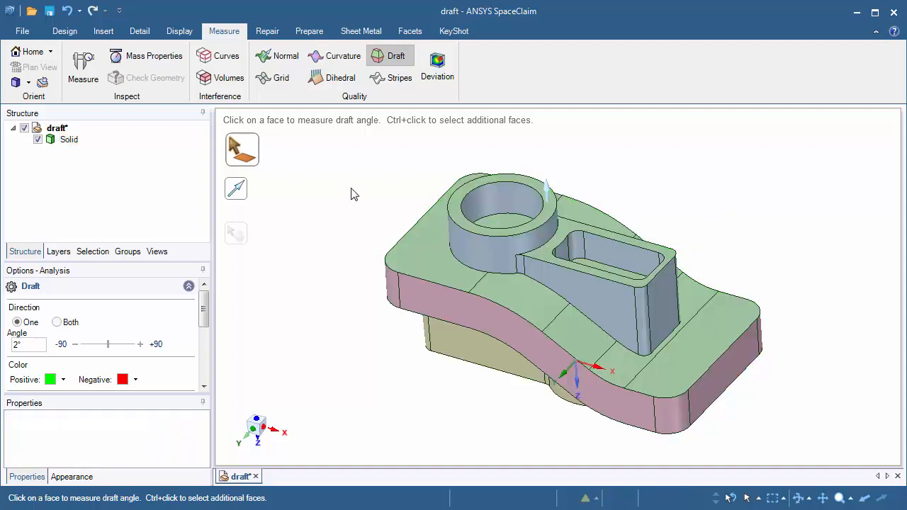
Select 17 faces in Pull: the boss's outer walls, the pocket's inner walls and the hole's bore
{"action": "left_click", "coordinate": [74, 34]}
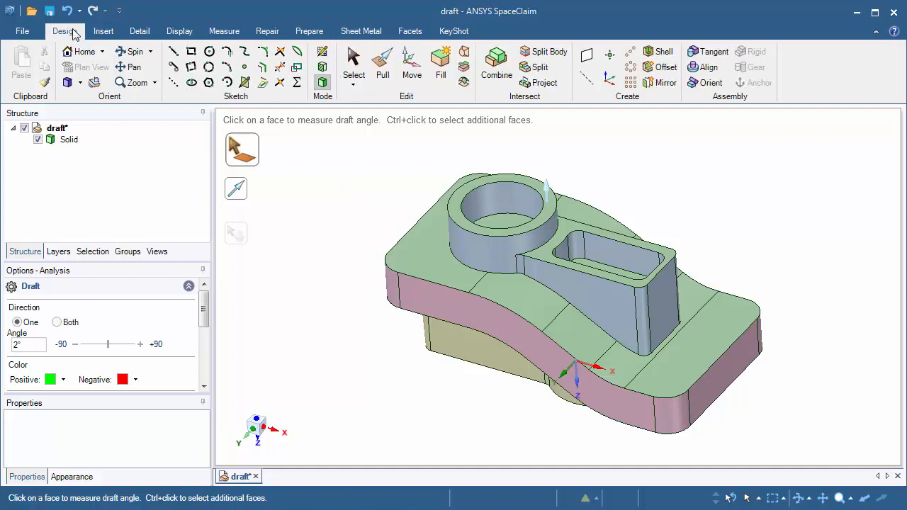
{"action": "left_click", "coordinate": [389, 66]}
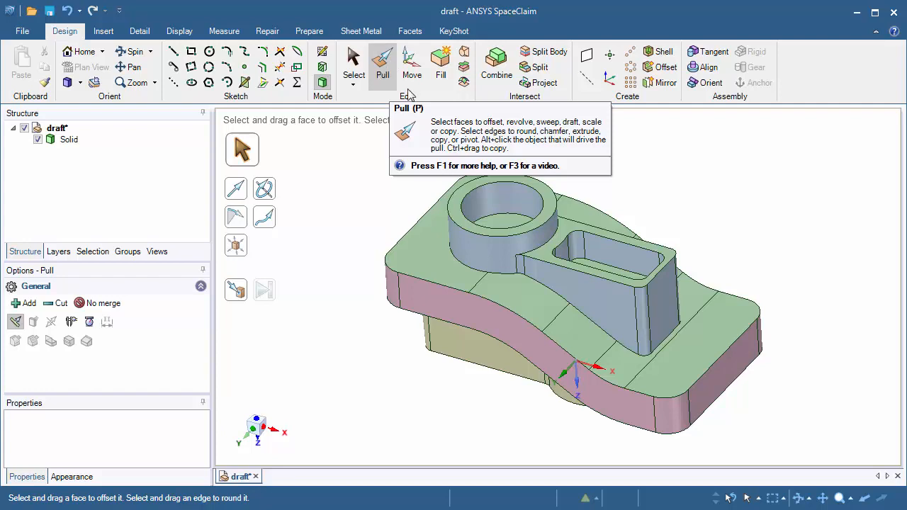
{"action": "left_click", "coordinate": [582, 287]}
{"action": "double_click", "coordinate": [582, 285]}
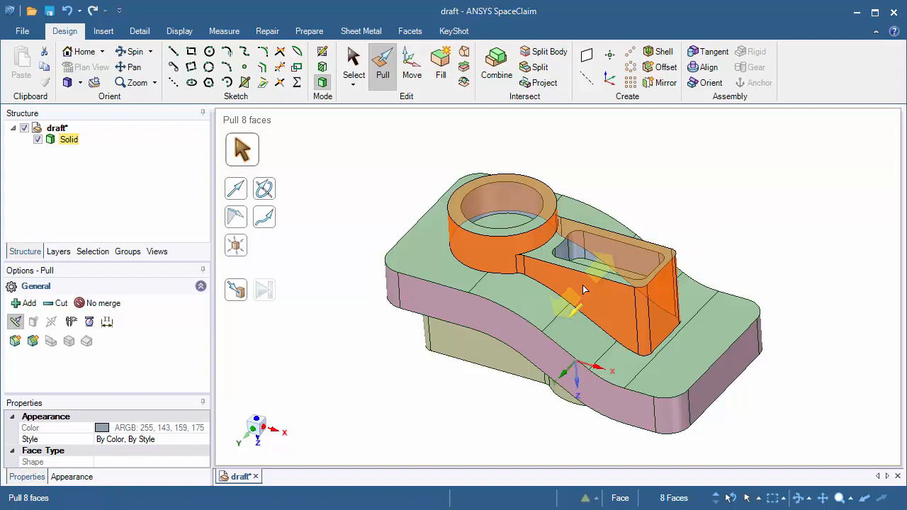
{"action": "key", "text": "ctrl"}
{"action": "double_click", "coordinate": [617, 246], "text": "ctrl"}
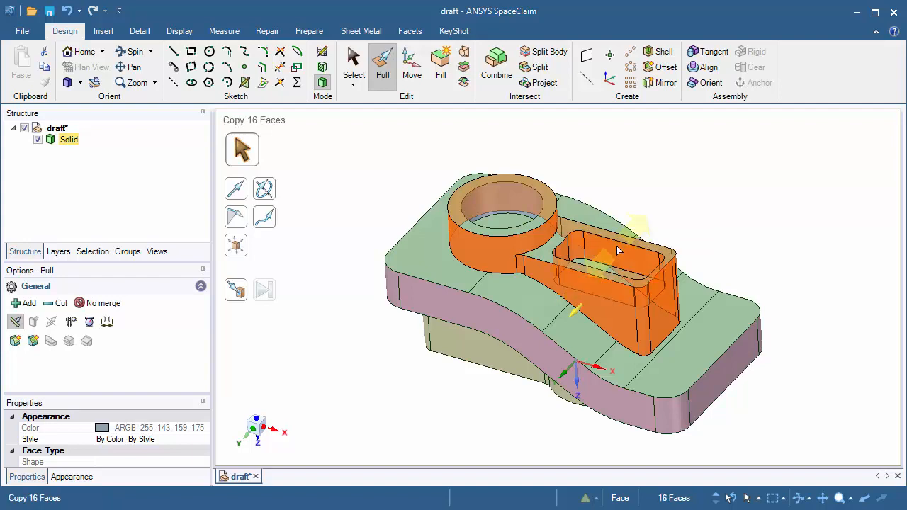
{"action": "left_click", "coordinate": [508, 195], "text": "ctrl"}
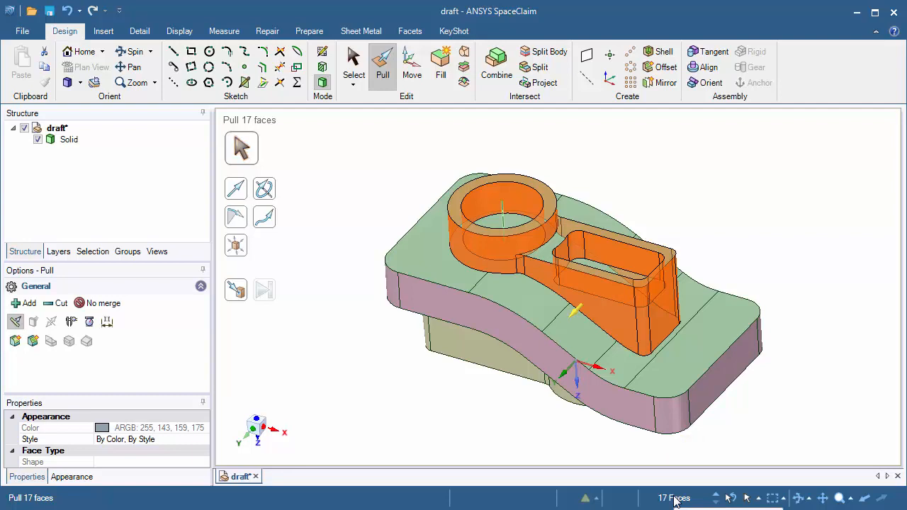
Make the cylinder's top ring face the draft reference plane for the 17 selected walls
{"action": "left_click", "coordinate": [549, 213]}
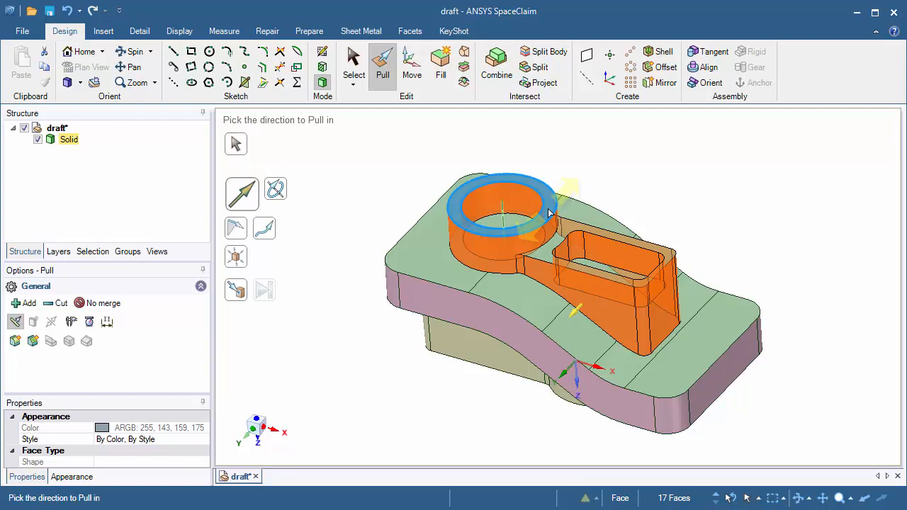
{"action": "left_click", "coordinate": [548, 213], "text": "alt"}
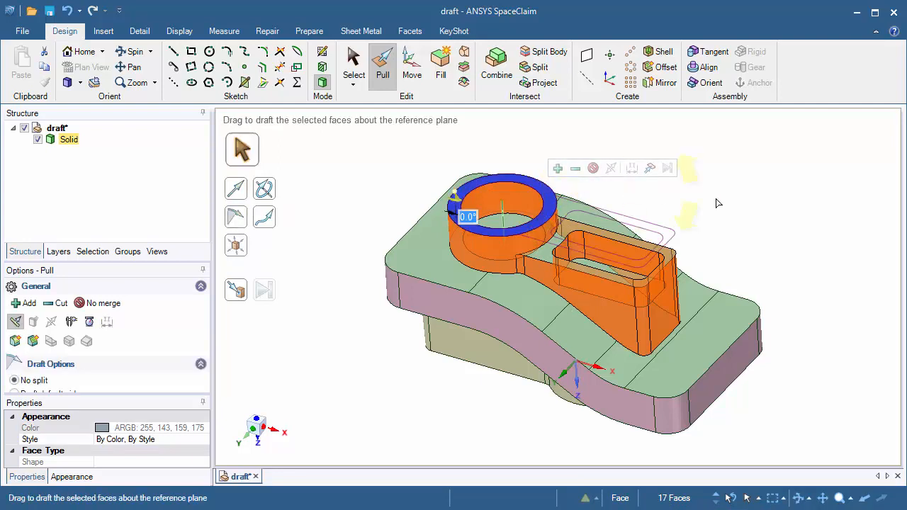
{"action": "middle_click_drag", "start_coordinate": [742, 202], "coordinate": [758, 175]}
{"action": "middle_click_drag", "start_coordinate": [702, 212], "coordinate": [699, 291], "text": "ctrl"}
{"action": "middle_click_drag", "start_coordinate": [699, 291], "coordinate": [866, 273], "text": "shift"}
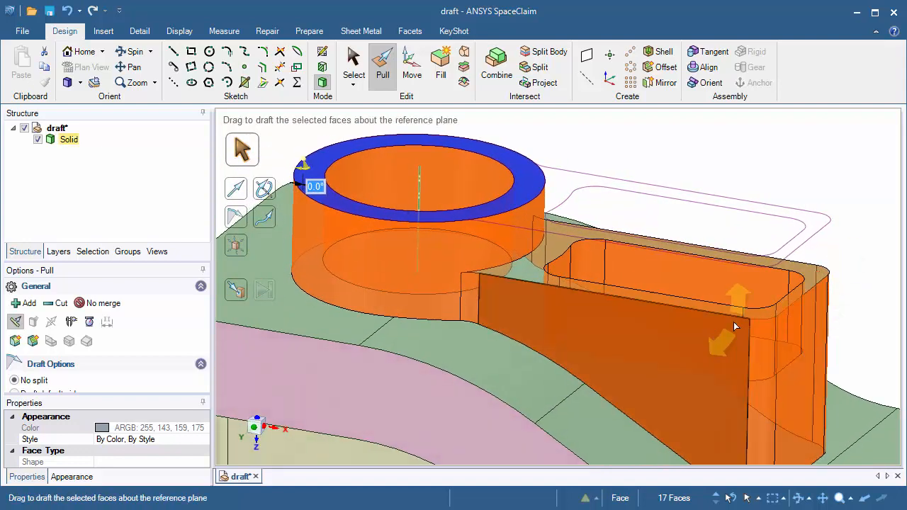
{"action": "left_click", "coordinate": [521, 192]}
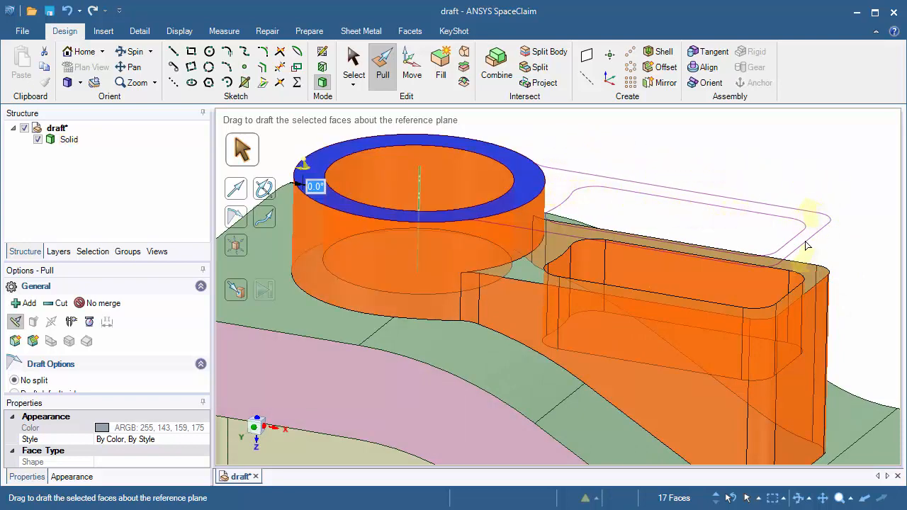
{"action": "middle_click_drag", "start_coordinate": [756, 269], "coordinate": [751, 217]}
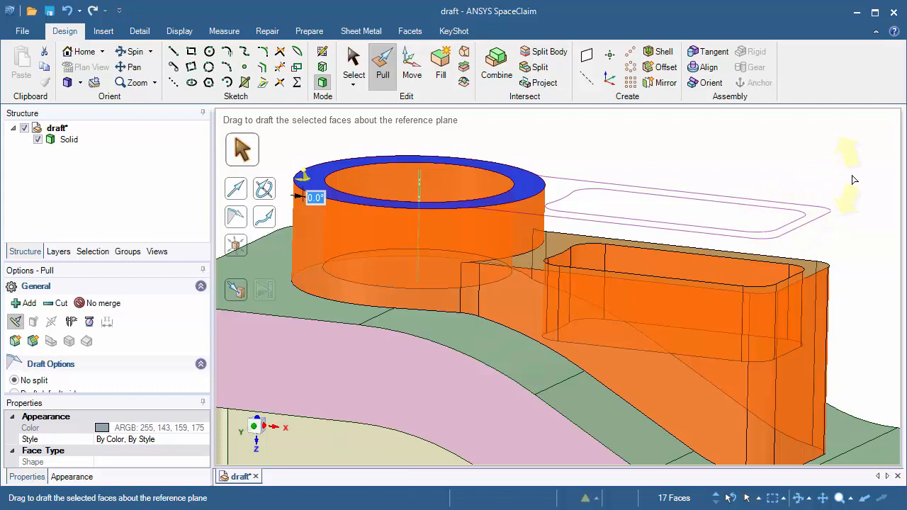
{"action": "mouse_move", "coordinate": [854, 180]}
{"action": "left_mouse_down"}
{"action": "mouse_move", "coordinate": [844, 205]}
{"action": "mouse_move", "coordinate": [862, 164]}
{"action": "mouse_move", "coordinate": [854, 196]}
{"action": "mouse_move", "coordinate": [870, 169]}
{"action": "mouse_move", "coordinate": [870, 178]}
{"action": "left_mouse_up"}
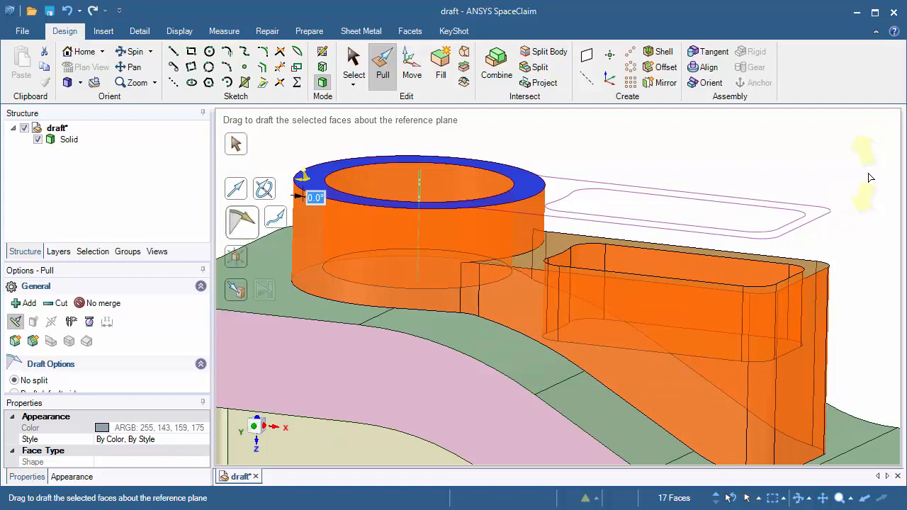
Draft the cylinder and pocket walls 2.0° using their top rim edge loops as references
{"action": "key", "text": "alt+ctrl"}
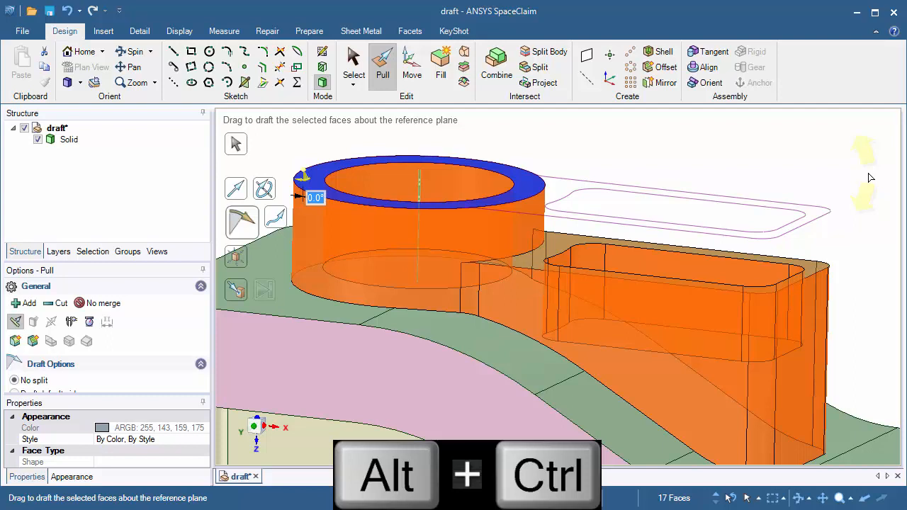
{"action": "left_click", "coordinate": [704, 289], "text": "ctrl+alt"}
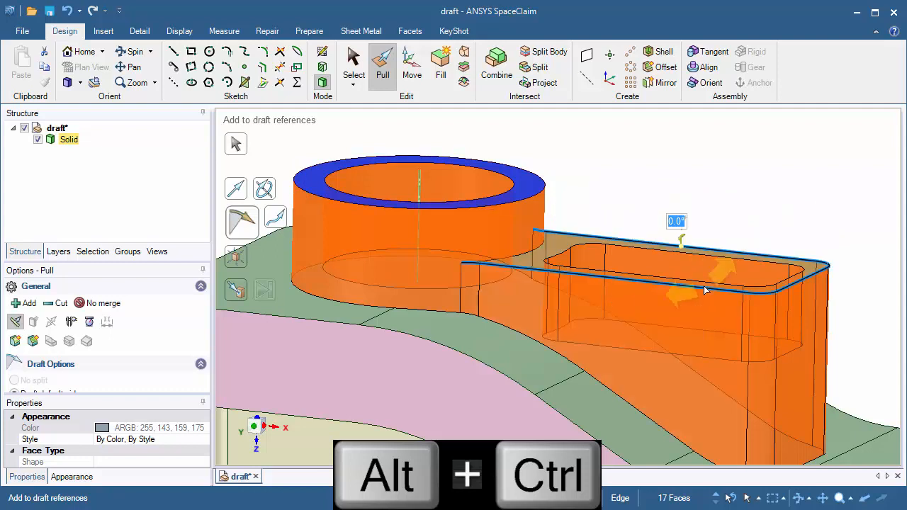
{"action": "left_click", "coordinate": [705, 285], "text": "ctrl+alt"}
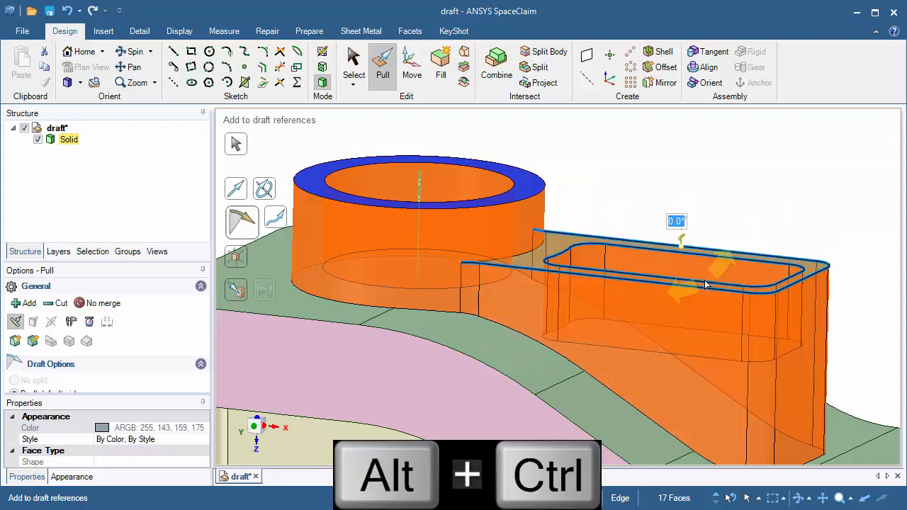
{"action": "left_click", "coordinate": [508, 192], "text": "ctrl+alt"}
{"action": "left_click", "coordinate": [508, 192], "text": "ctrl+alt"}
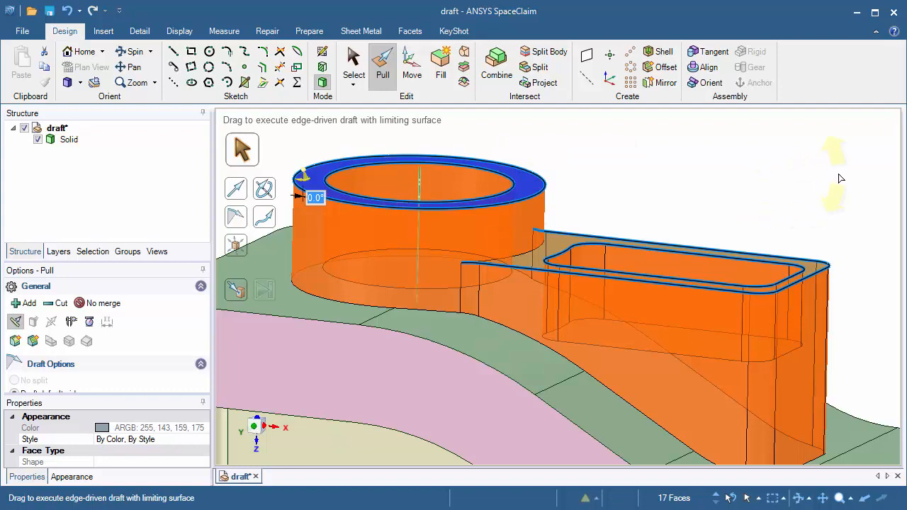
{"action": "left_click_drag", "start_coordinate": [840, 178], "coordinate": [834, 195]}
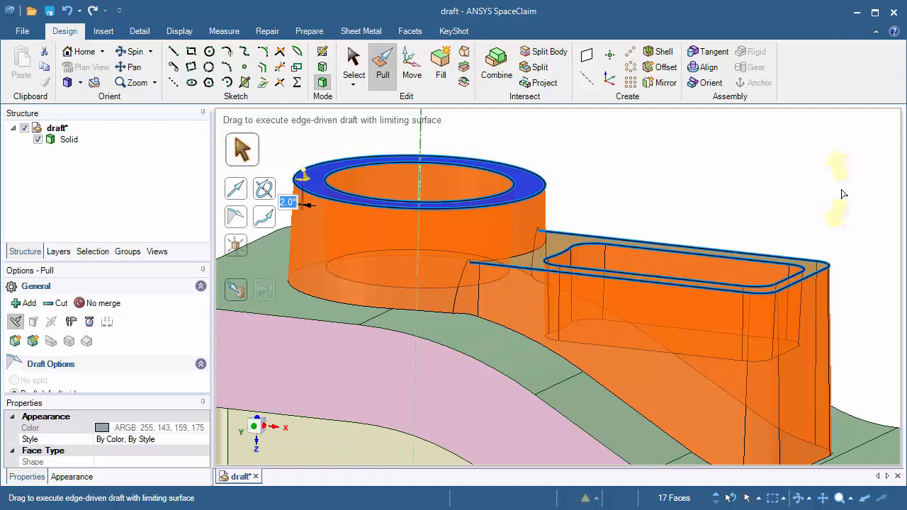
{"action": "mouse_move", "coordinate": [840, 194]}
{"action": "middle_mouse_down"}
{"action": "mouse_move", "coordinate": [822, 197]}
{"action": "mouse_move", "coordinate": [830, 202]}
{"action": "middle_mouse_up"}
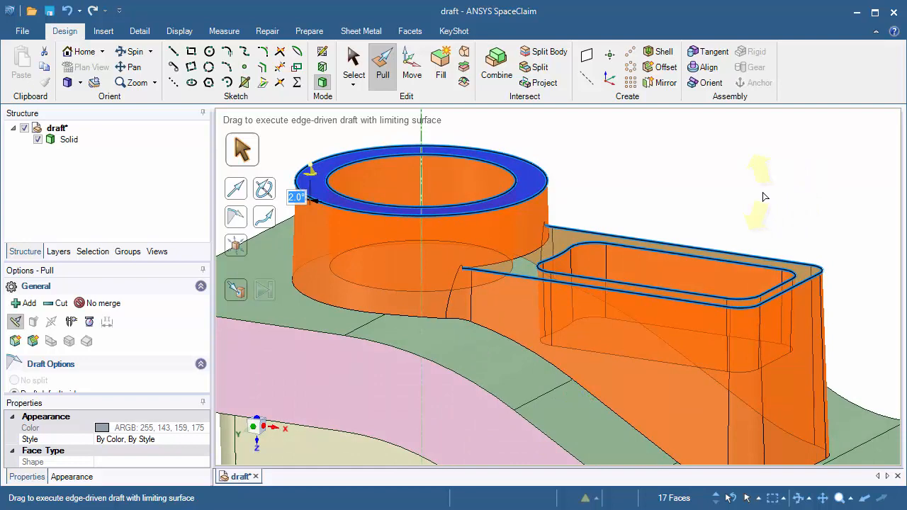
{"action": "key", "text": "Return"}
Run a 2° Draft analysis on the whole body: upper body red, lower boss walls green
{"action": "scroll", "coordinate": [757, 225], "scroll_direction": "up", "scroll_amount": 1}
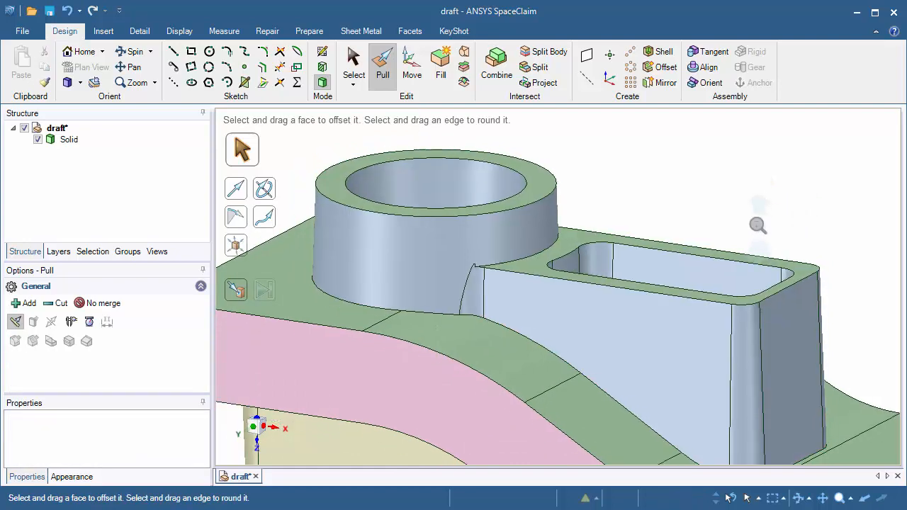
{"action": "scroll", "coordinate": [757, 225], "scroll_direction": "down", "scroll_amount": 4}
{"action": "middle_click_drag", "start_coordinate": [751, 159], "coordinate": [664, 148], "text": "shift"}
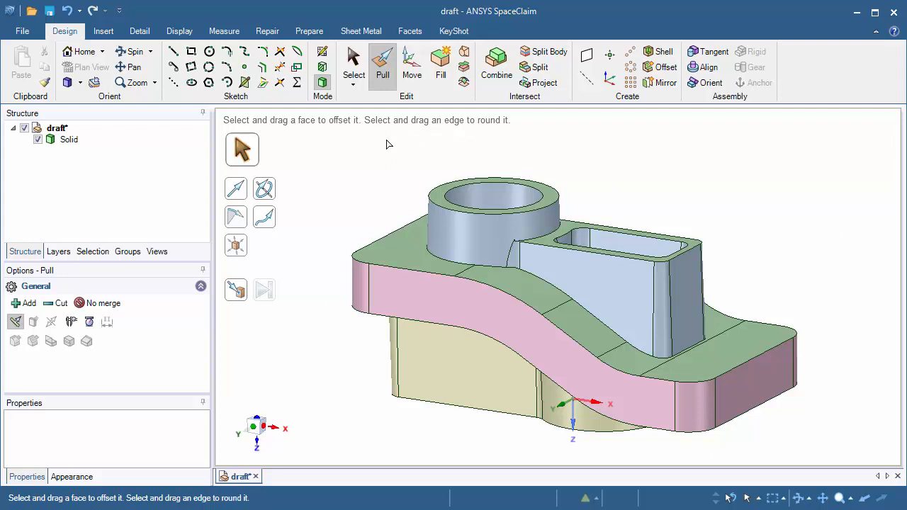
{"action": "left_click", "coordinate": [225, 34]}
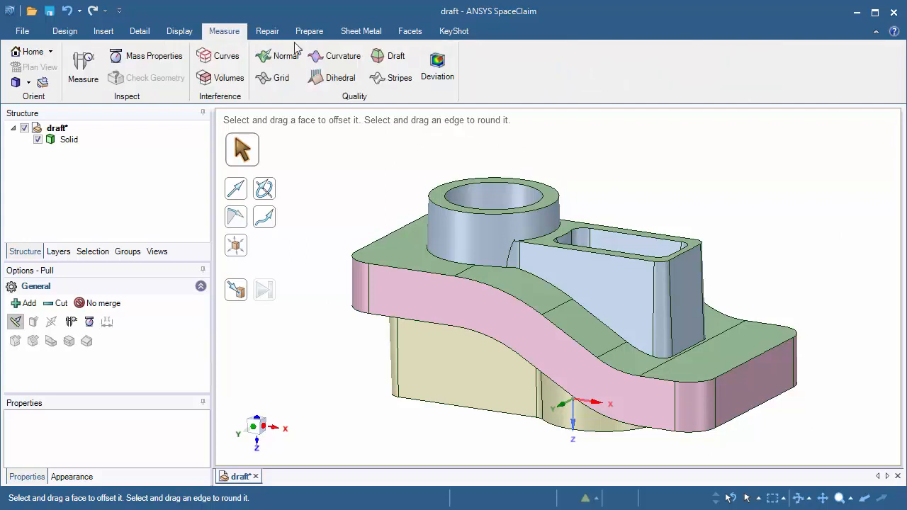
{"action": "left_click", "coordinate": [389, 56]}
{"action": "left_click_drag", "start_coordinate": [306, 139], "coordinate": [873, 471]}
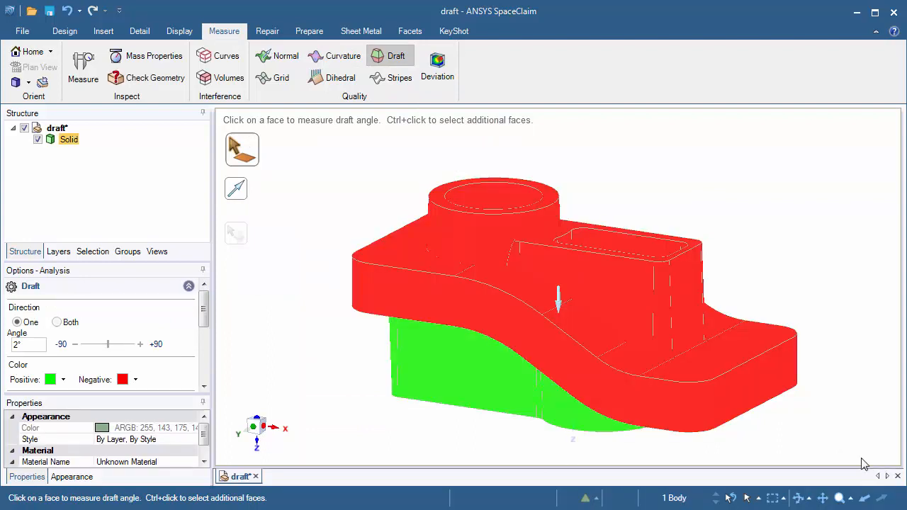
Flip the draft check to measure from the top boss, clear it, and return to Home view
{"action": "left_click", "coordinate": [552, 197]}
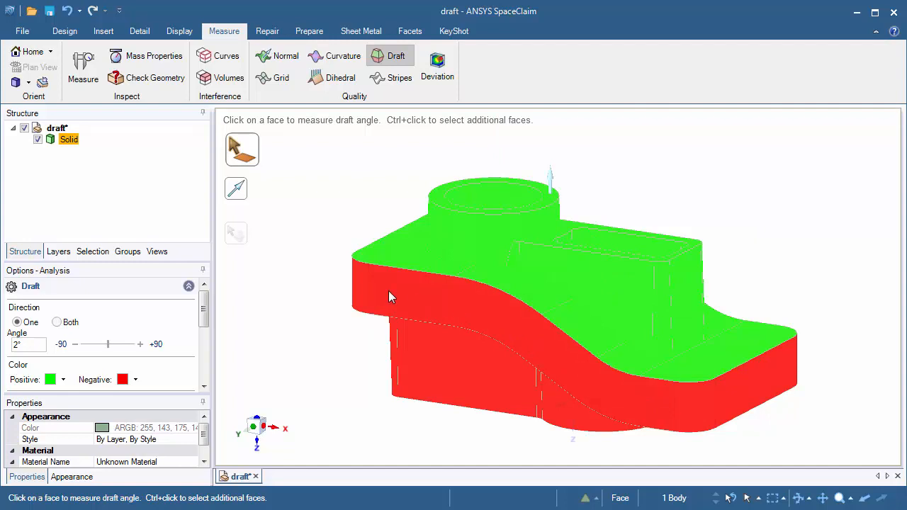
{"action": "left_click", "coordinate": [338, 193]}
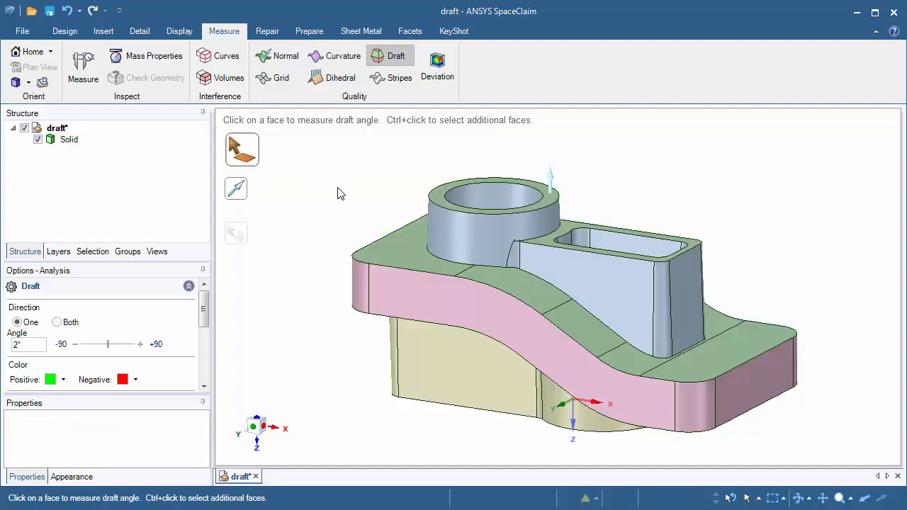
{"action": "left_click", "coordinate": [25, 57]}
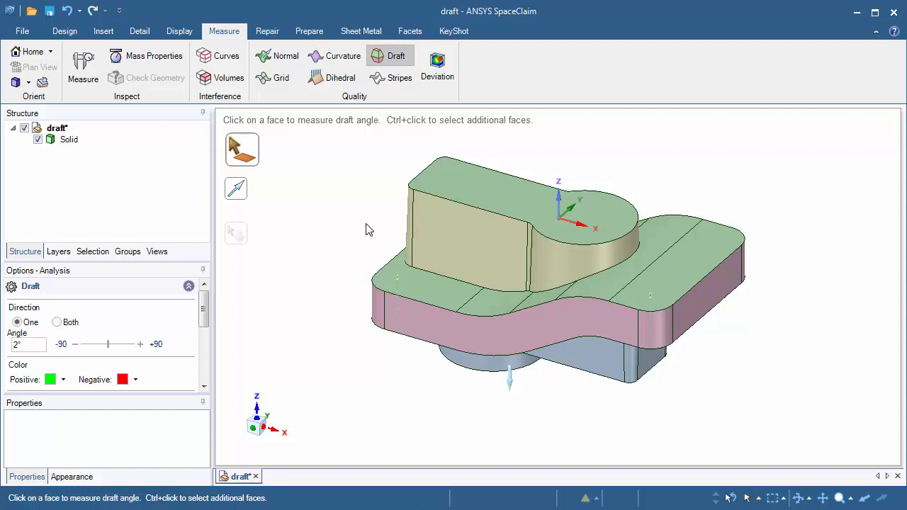
{"action": "left_click", "coordinate": [305, 34]}
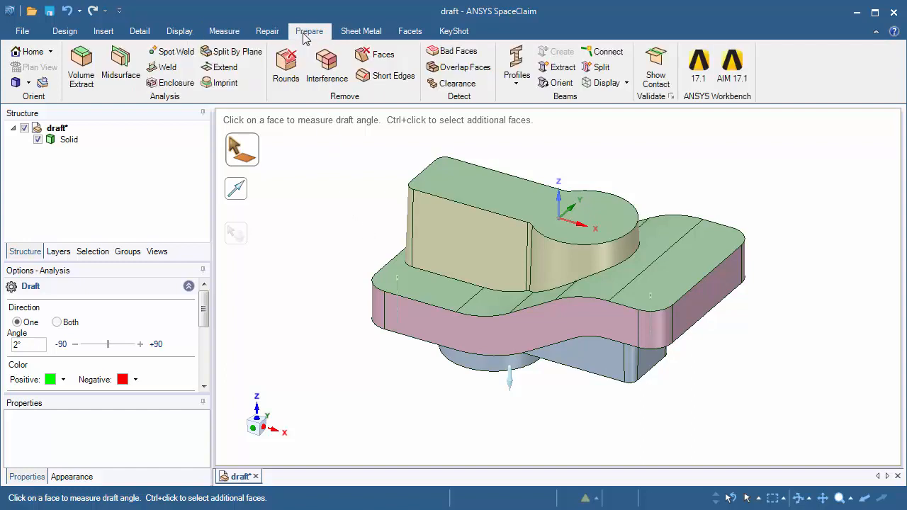
Create a midsurface from the front step face and its lower C-shaped offset face, 0.430in apart
{"action": "left_click", "coordinate": [125, 73]}
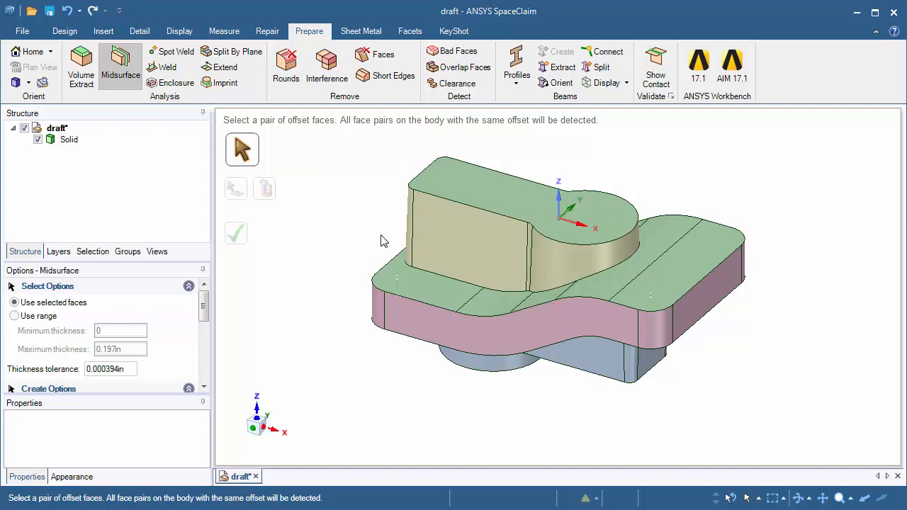
{"action": "left_click", "coordinate": [398, 280]}
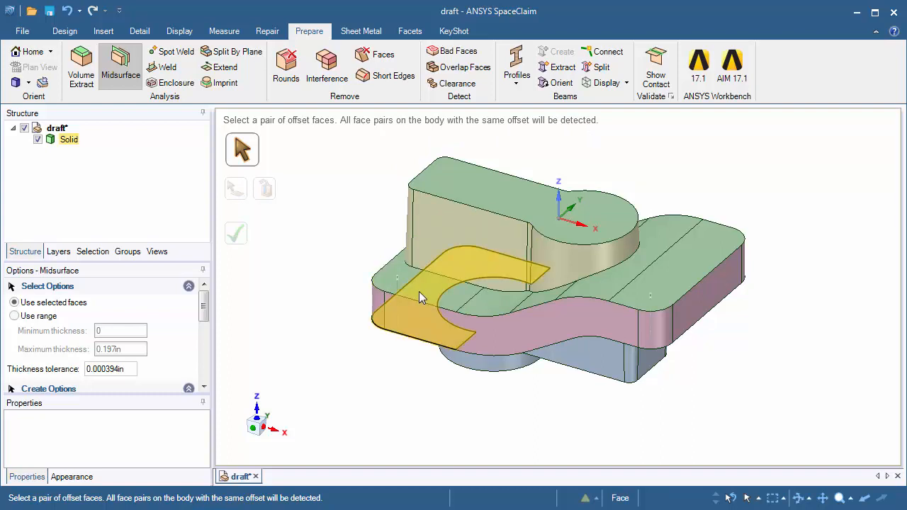
{"action": "left_click", "coordinate": [418, 292]}
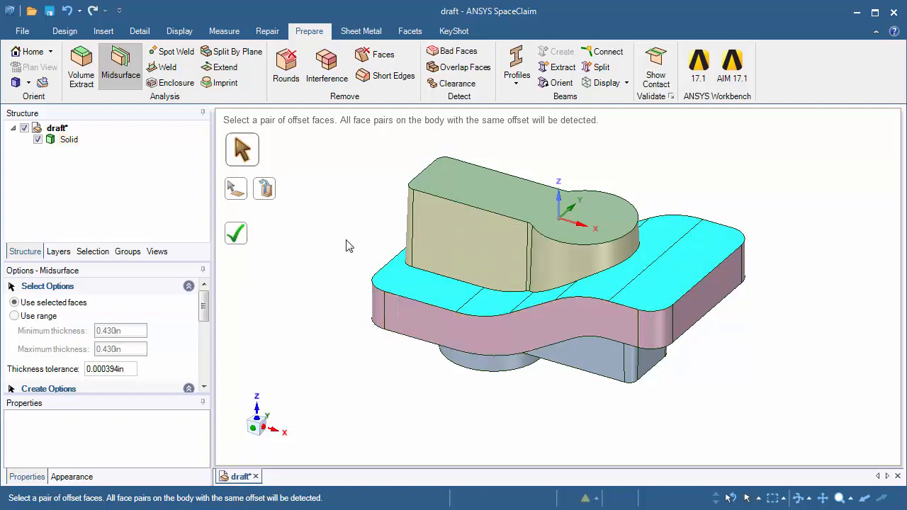
{"action": "middle_click_drag", "start_coordinate": [454, 385], "coordinate": [416, 272]}
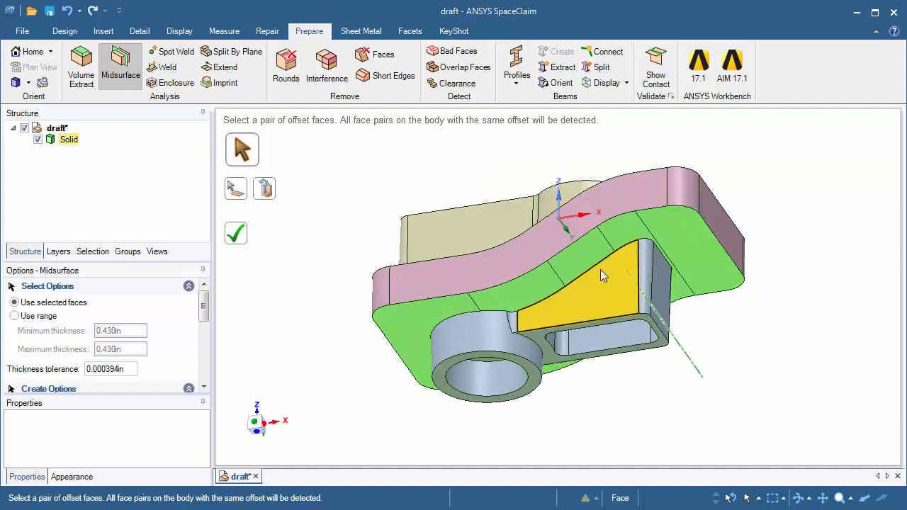
{"action": "middle_click_drag", "start_coordinate": [297, 243], "coordinate": [319, 323]}
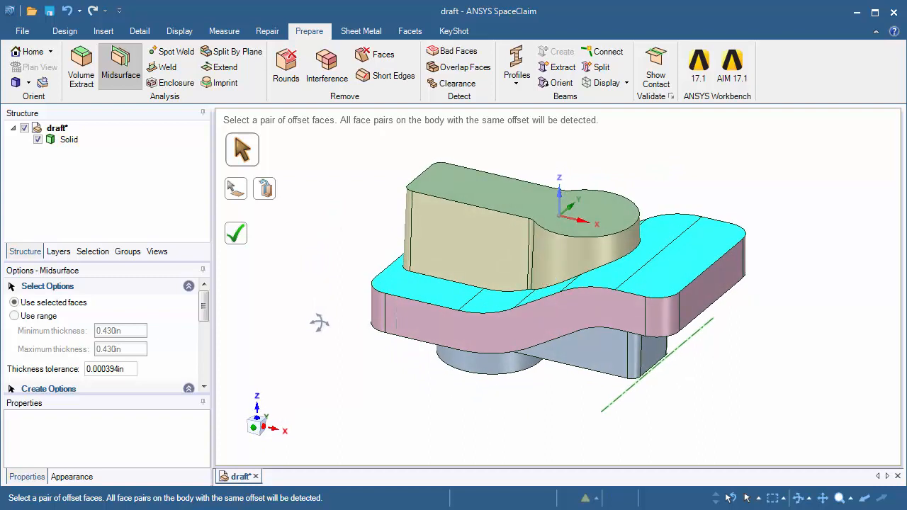
{"action": "left_click", "coordinate": [239, 238]}
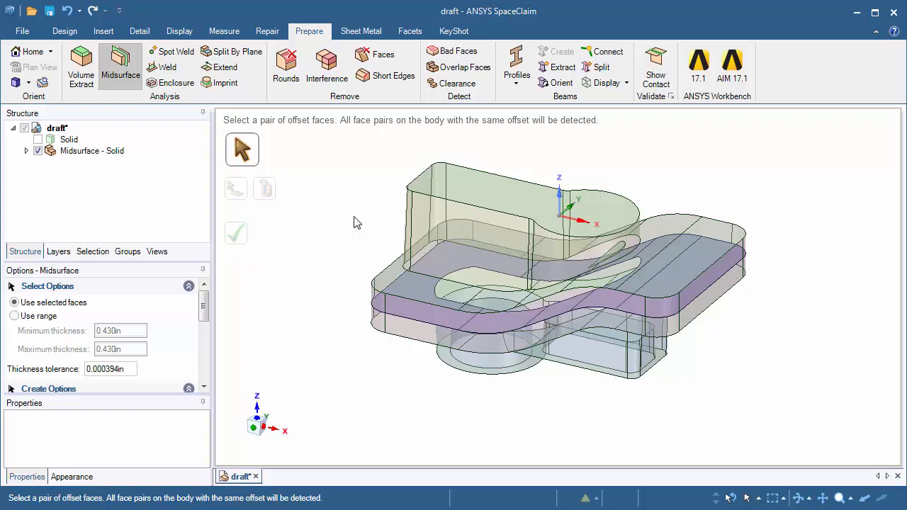
Select the inner slot's edge loop on the midsurface and fill it into one continuous sheet
{"action": "left_click", "coordinate": [332, 209]}
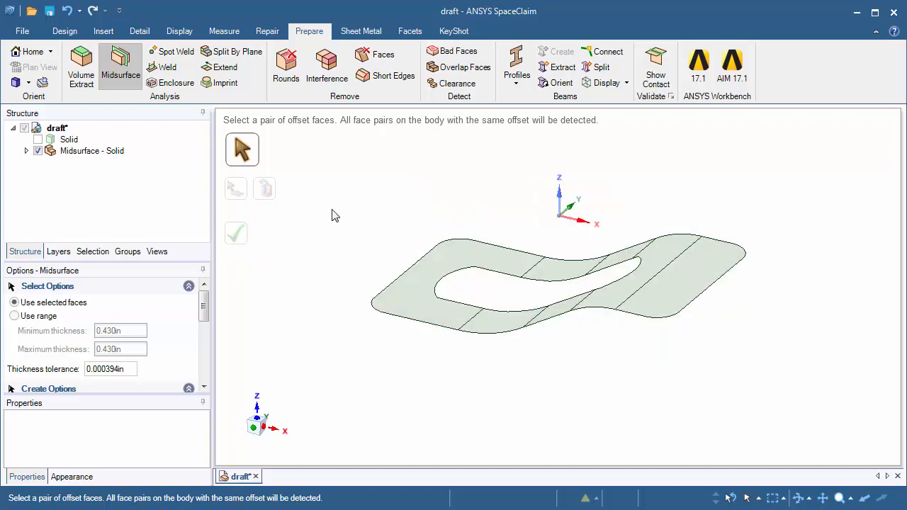
{"action": "left_click", "coordinate": [68, 34]}
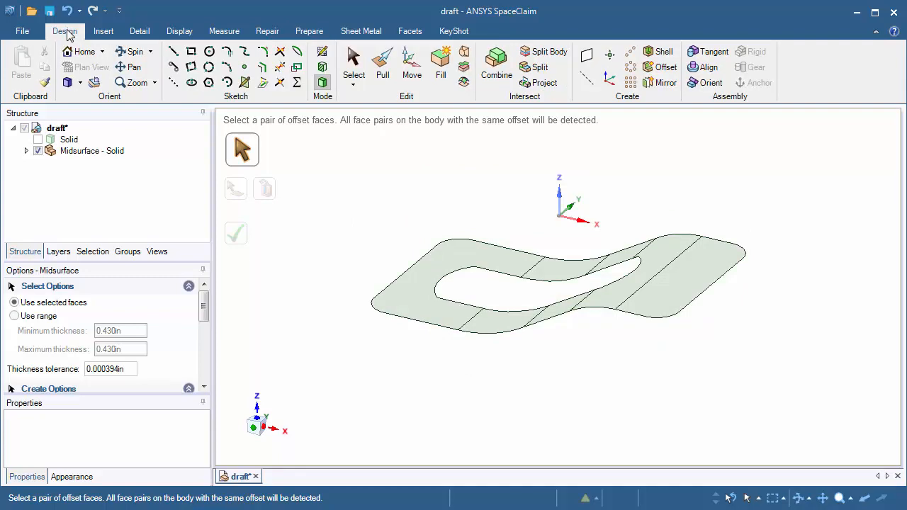
{"action": "left_click", "coordinate": [354, 67]}
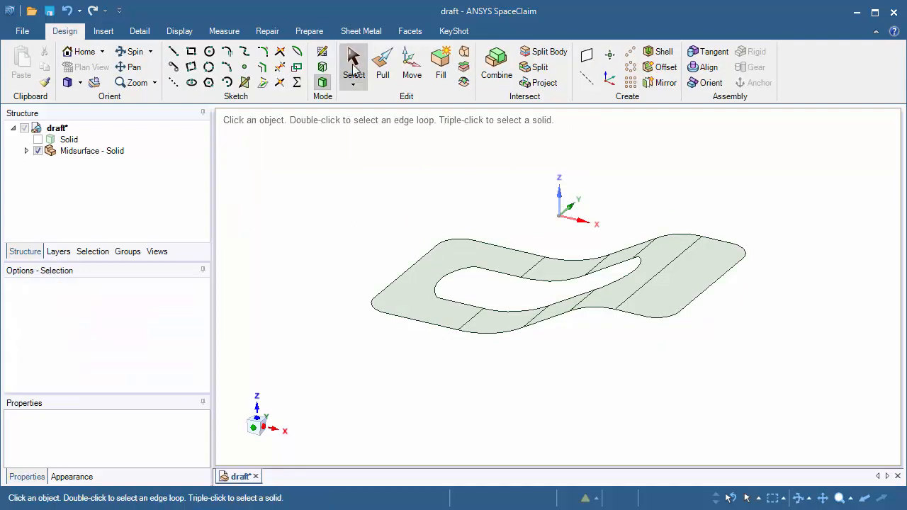
{"action": "left_click", "coordinate": [461, 272]}
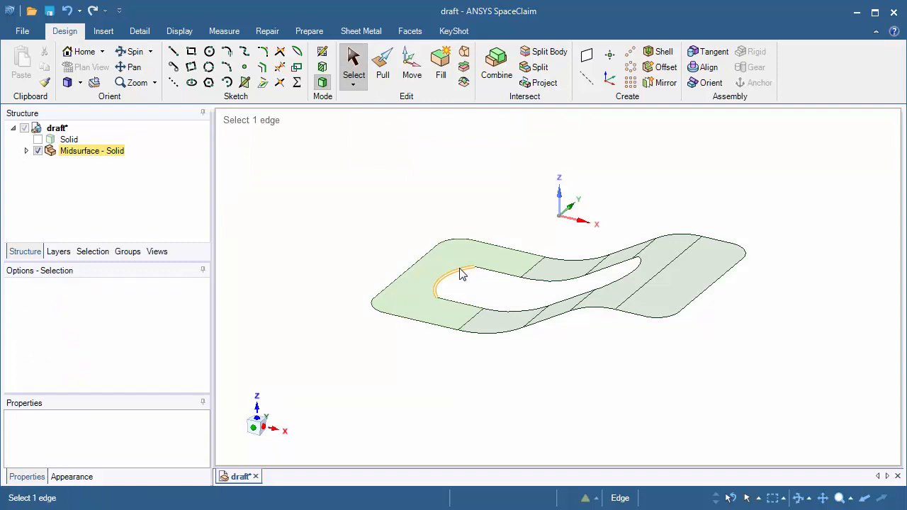
{"action": "double_click", "coordinate": [461, 274]}
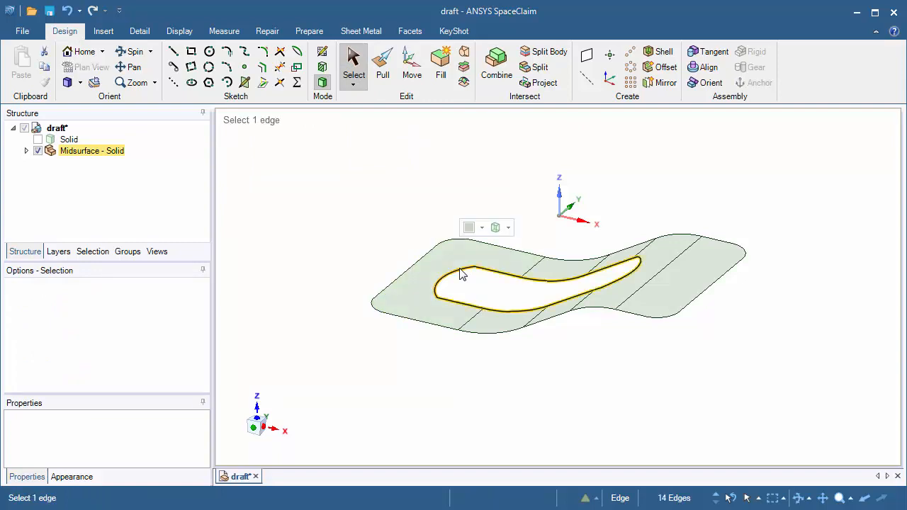
{"action": "left_click", "coordinate": [439, 75]}
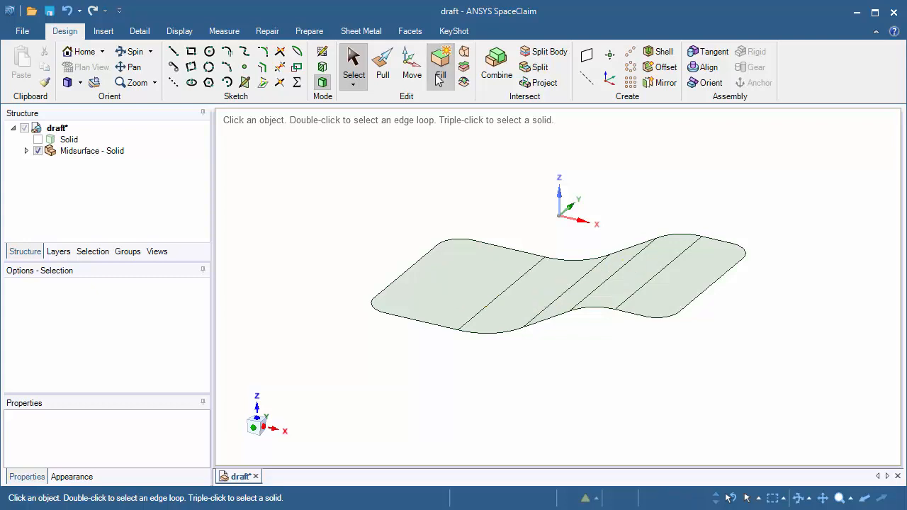
{"action": "left_click", "coordinate": [382, 80]}
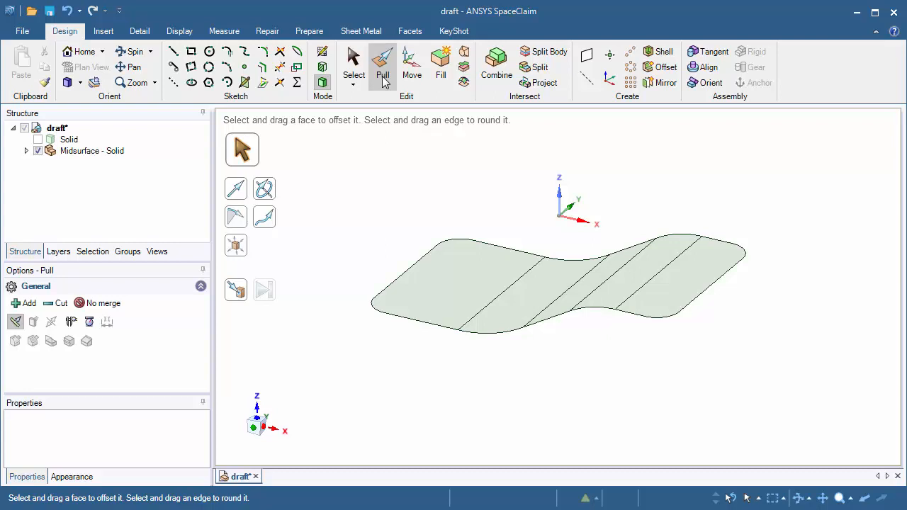
Pull the midsurface's whole outer boundary 0.200in outward, then show the Solid body again
{"action": "left_click", "coordinate": [405, 274]}
{"action": "double_click", "coordinate": [406, 274]}
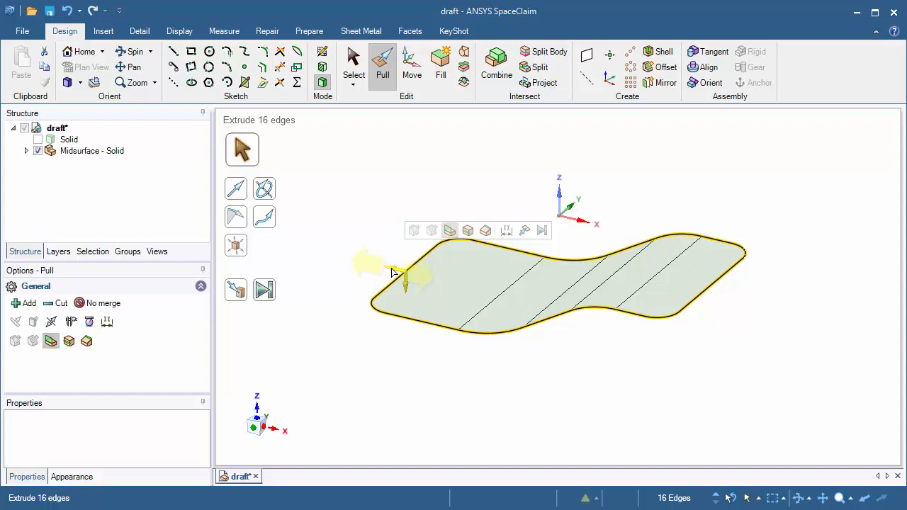
{"action": "left_click_drag", "start_coordinate": [389, 271], "coordinate": [373, 270]}
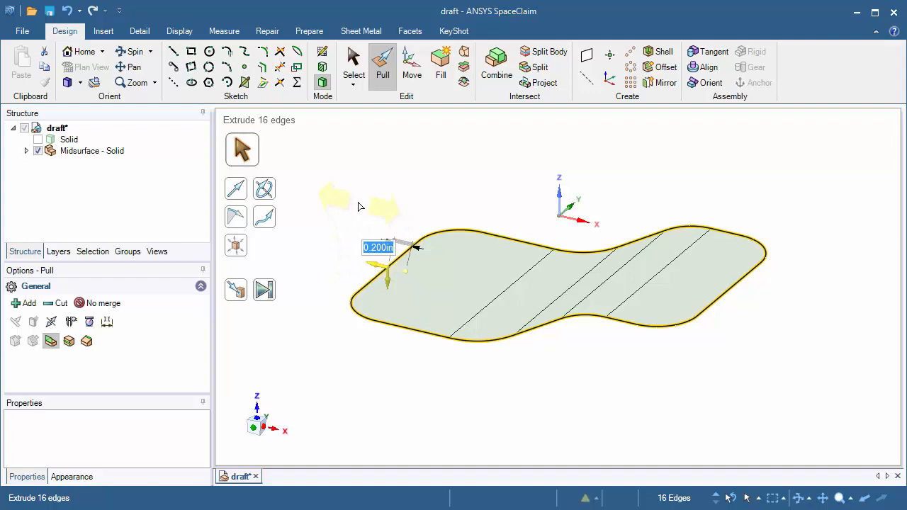
{"action": "key", "text": "Escape"}
{"action": "left_click", "coordinate": [37, 139]}
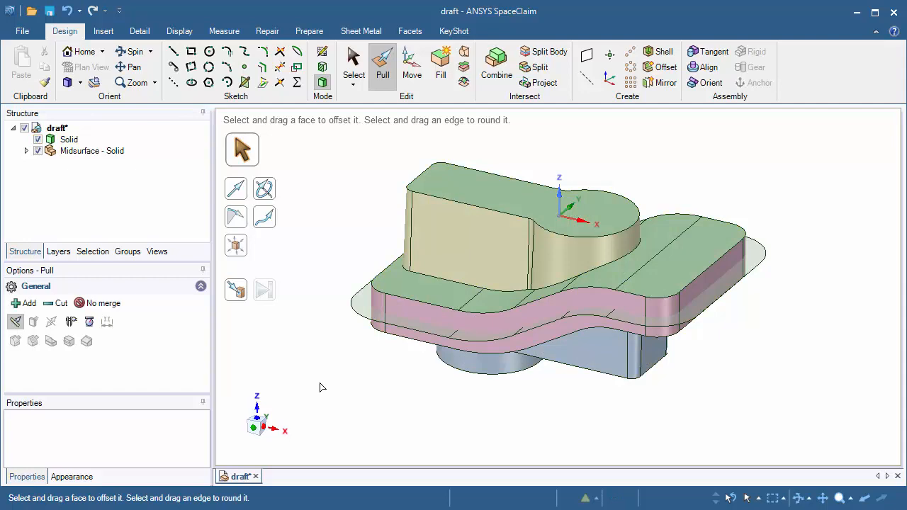
Select all eight side faces of the middle band
{"action": "middle_click_drag", "start_coordinate": [354, 366], "coordinate": [352, 347]}
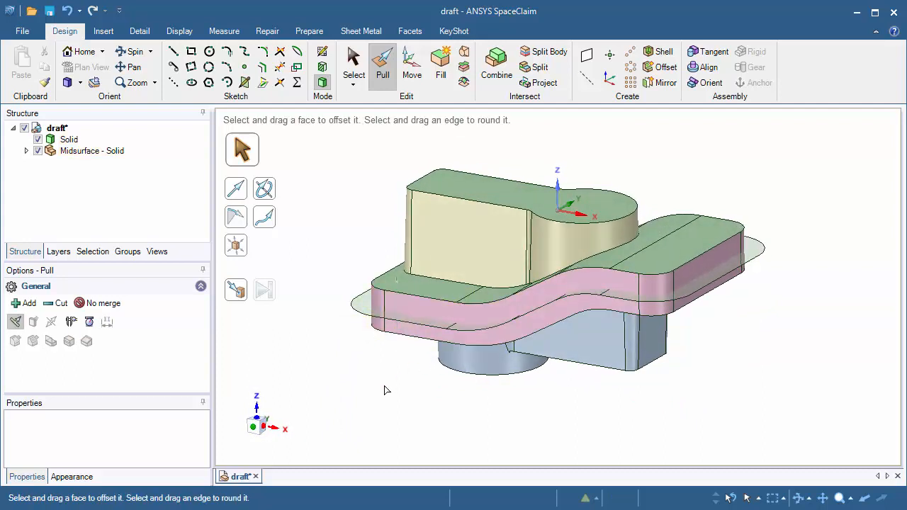
{"action": "left_click", "coordinate": [400, 304]}
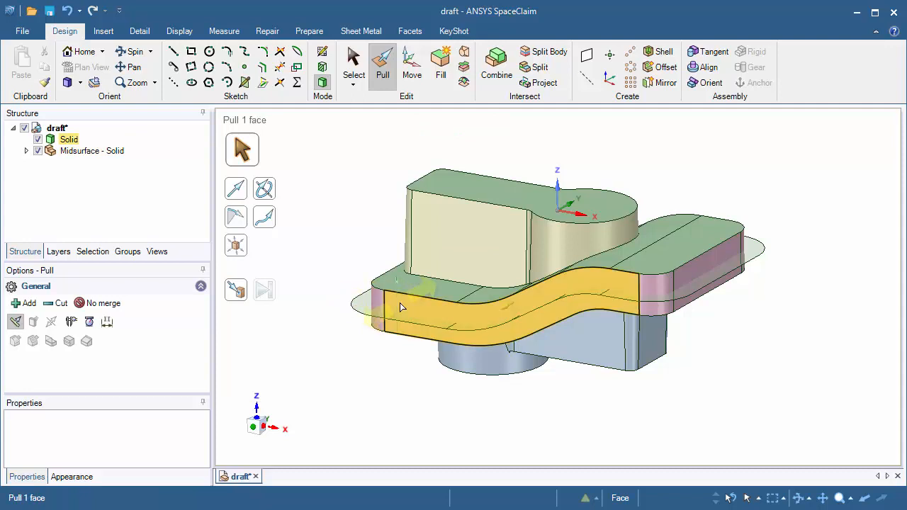
{"action": "double_click", "coordinate": [400, 303]}
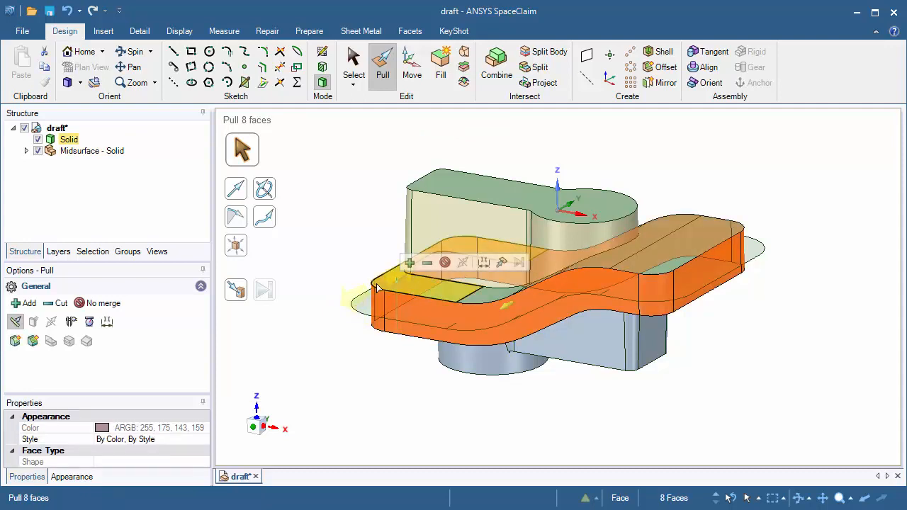
Set the midsurface as the draft direction and parting plane, and view the part from the front
{"action": "key", "text": "alt"}
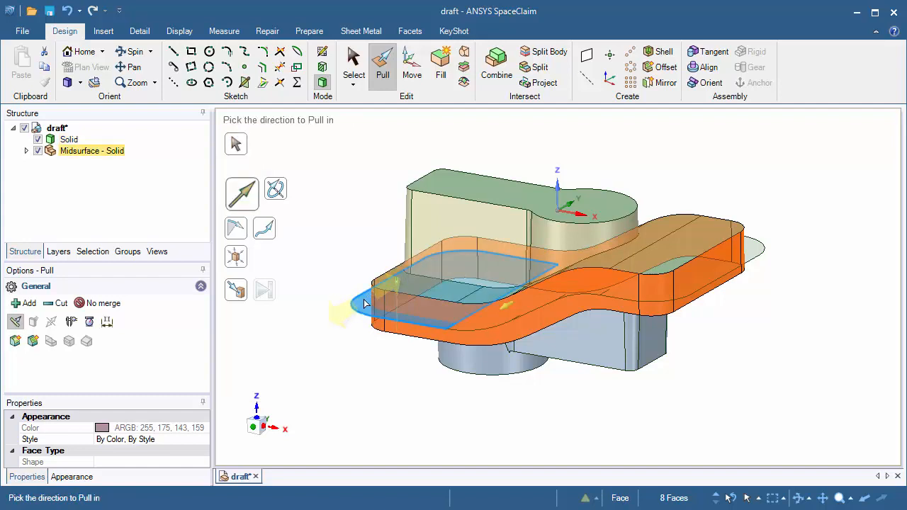
{"action": "left_click", "coordinate": [364, 303], "text": "alt"}
{"action": "left_click", "coordinate": [364, 303]}
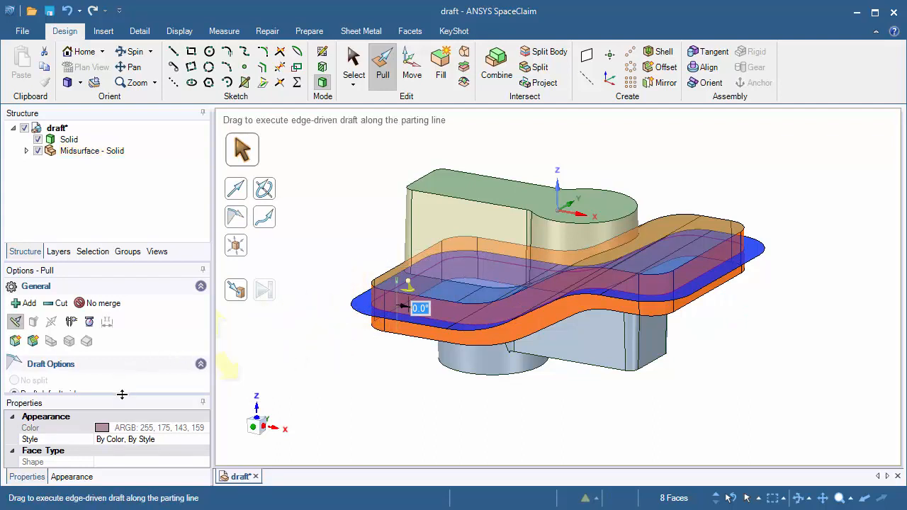
{"action": "left_click_drag", "start_coordinate": [121, 394], "coordinate": [120, 455]}
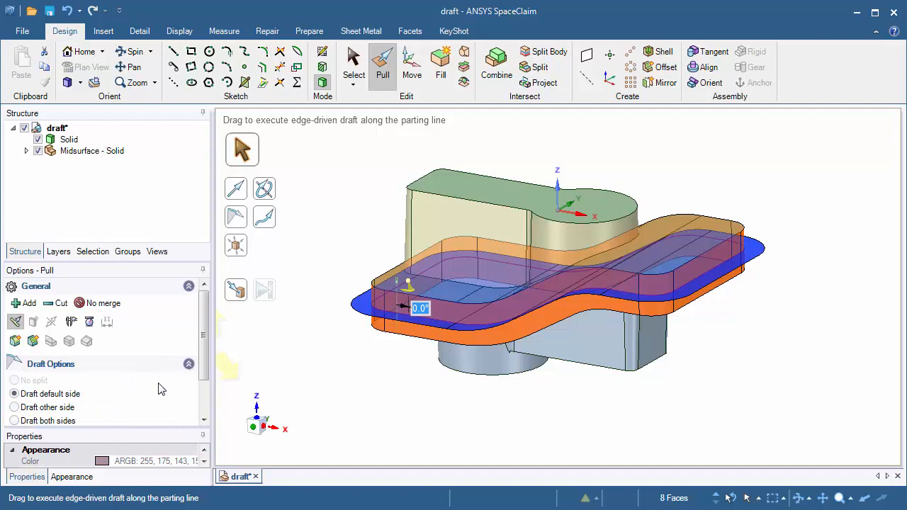
{"action": "left_click_drag", "start_coordinate": [203, 366], "coordinate": [203, 395]}
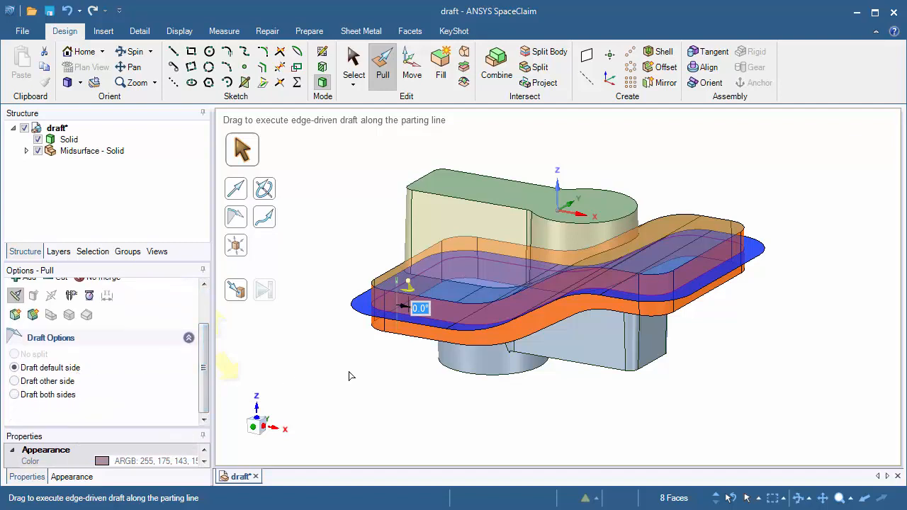
{"action": "mouse_move", "coordinate": [256, 428]}
{"action": "left_click", "coordinate": [256, 428]}
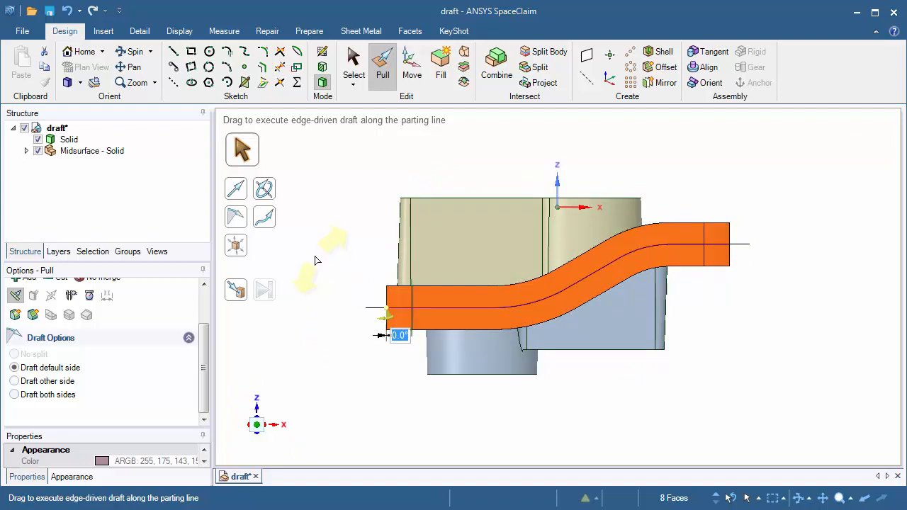
Trial-draft the band faces on one side, then on the opposite side of the parting line
{"action": "mouse_move", "coordinate": [316, 261]}
{"action": "left_mouse_down"}
{"action": "mouse_move", "coordinate": [333, 238]}
{"action": "mouse_move", "coordinate": [310, 269]}
{"action": "mouse_move", "coordinate": [316, 259]}
{"action": "left_mouse_up"}
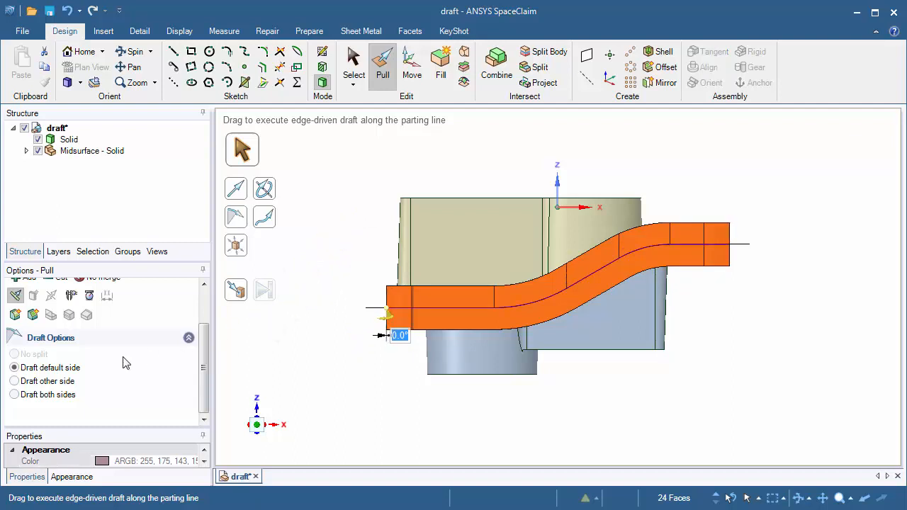
{"action": "left_click", "coordinate": [15, 381]}
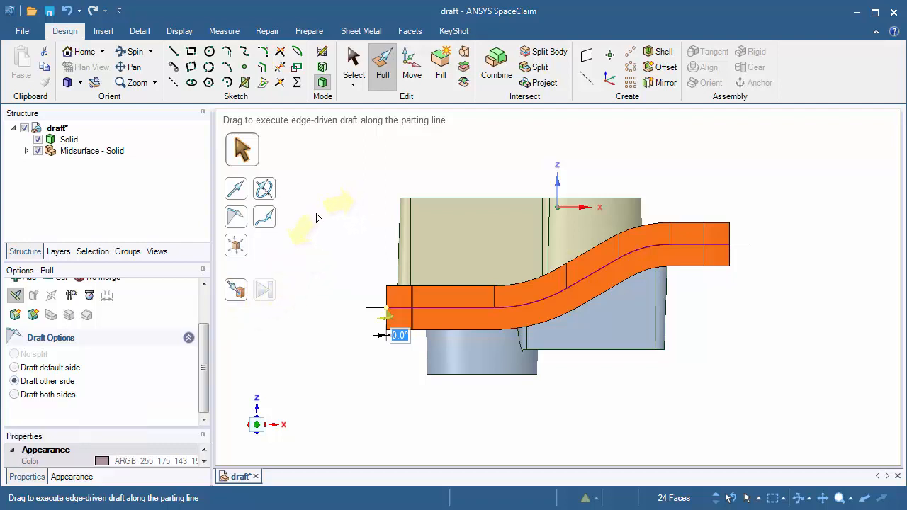
{"action": "mouse_move", "coordinate": [318, 208]}
{"action": "left_mouse_down"}
{"action": "mouse_move", "coordinate": [351, 203]}
{"action": "mouse_move", "coordinate": [317, 215]}
{"action": "left_mouse_up"}
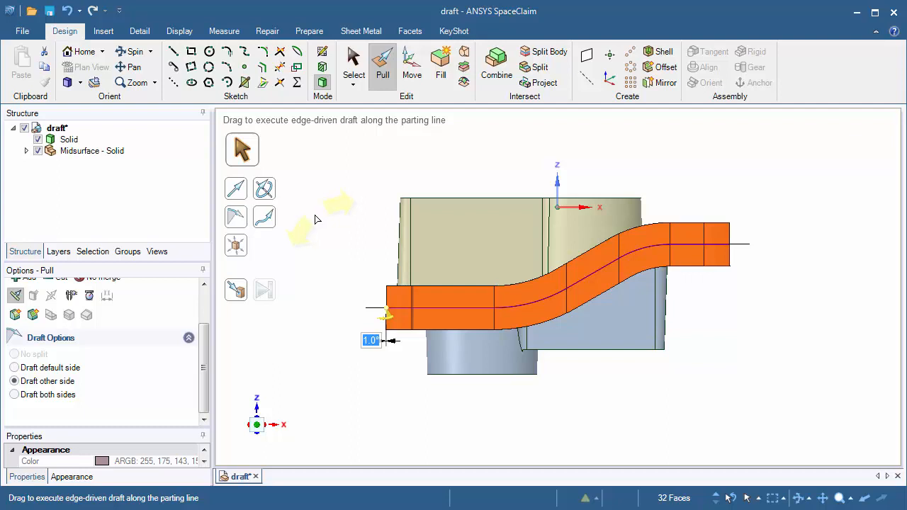
{"action": "left_click_drag", "start_coordinate": [315, 215], "coordinate": [315, 216]}
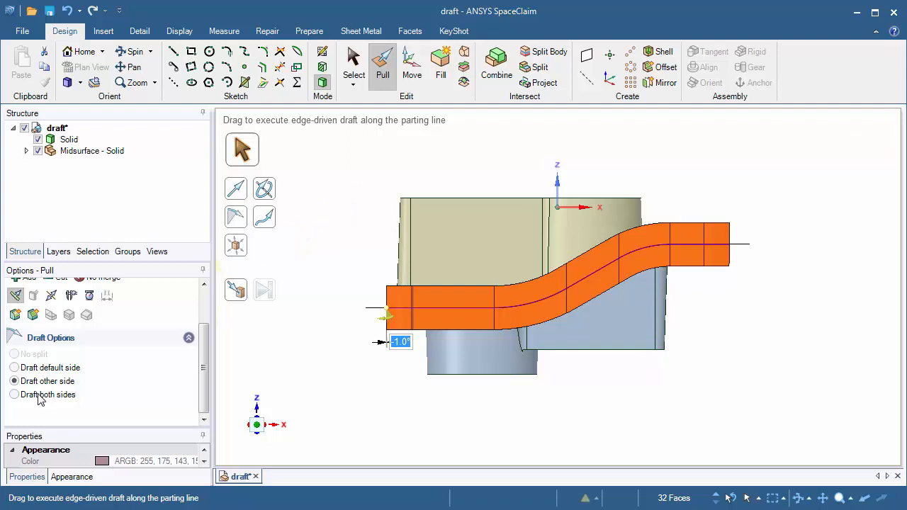
Draft the band faces 2.0° on both sides of the parting line
{"action": "left_click", "coordinate": [15, 395]}
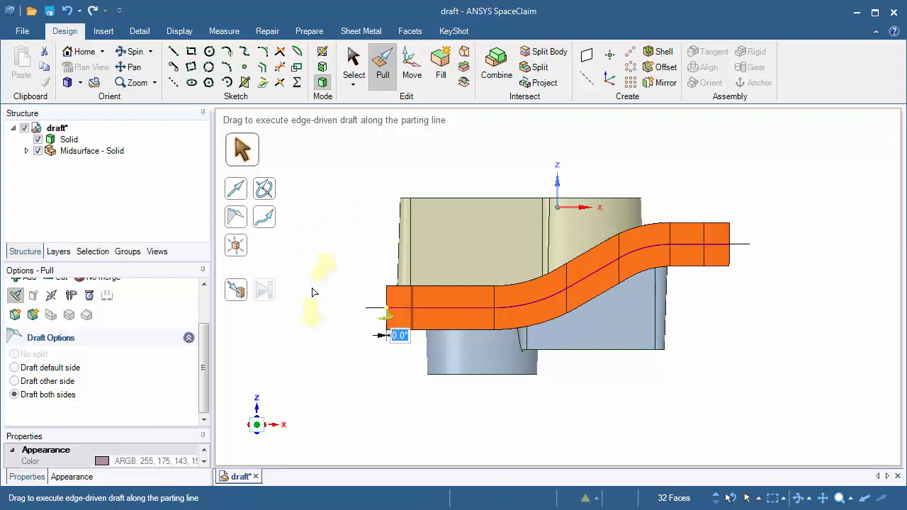
{"action": "mouse_move", "coordinate": [308, 278]}
{"action": "left_mouse_down"}
{"action": "mouse_move", "coordinate": [317, 265]}
{"action": "mouse_move", "coordinate": [310, 286]}
{"action": "mouse_move", "coordinate": [320, 301]}
{"action": "mouse_move", "coordinate": [319, 285]}
{"action": "left_mouse_up"}
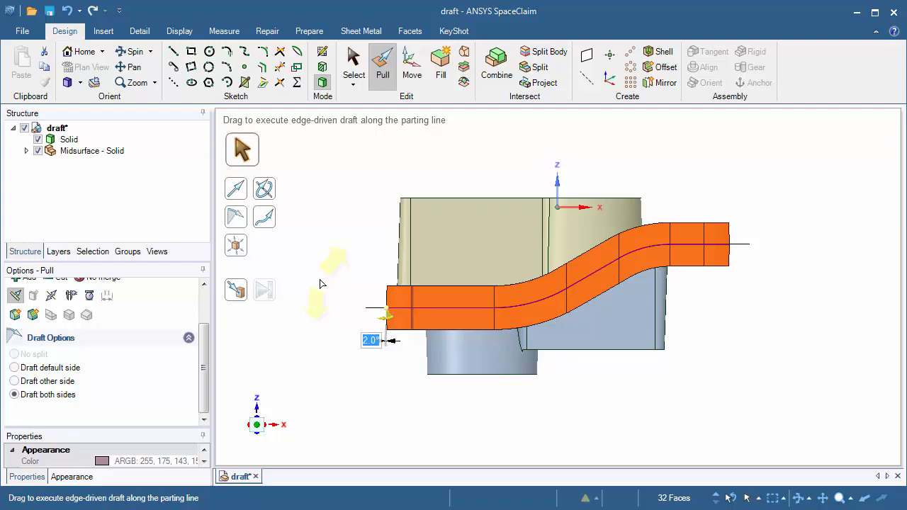
{"action": "left_click_drag", "start_coordinate": [320, 285], "coordinate": [324, 276]}
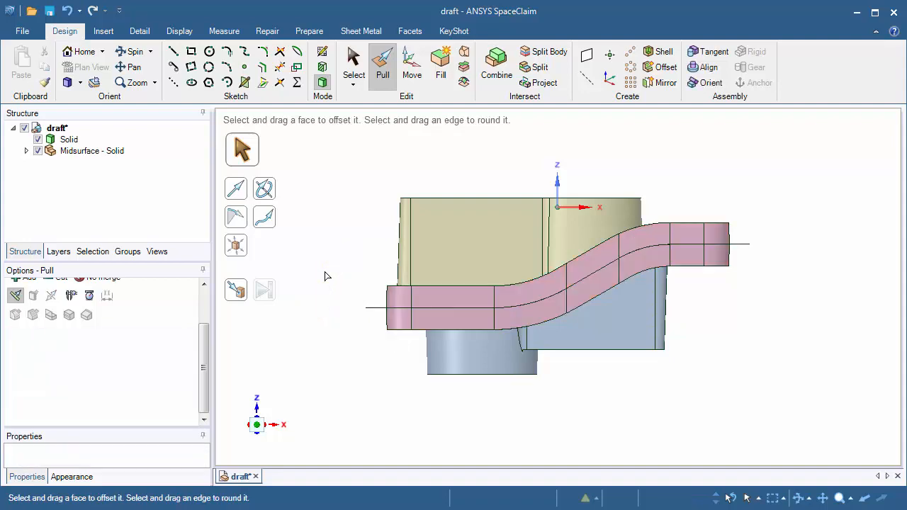
Hide the midsurface and run Draft analysis on the whole solid, with the top face as pull direction
{"action": "mouse_move", "coordinate": [348, 229]}
{"action": "middle_mouse_down"}
{"action": "mouse_move", "coordinate": [308, 255]}
{"action": "mouse_move", "coordinate": [324, 237]}
{"action": "mouse_move", "coordinate": [321, 262]}
{"action": "mouse_move", "coordinate": [332, 268]}
{"action": "middle_mouse_up"}
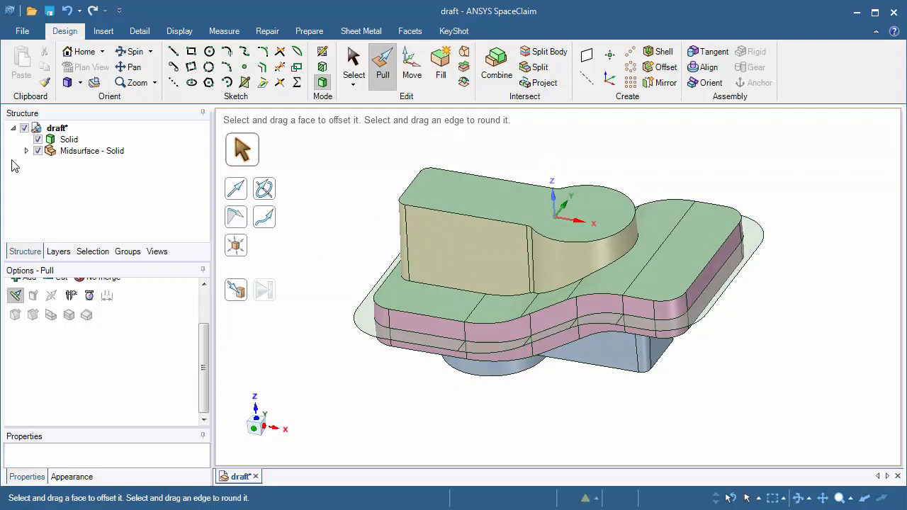
{"action": "left_click", "coordinate": [37, 151]}
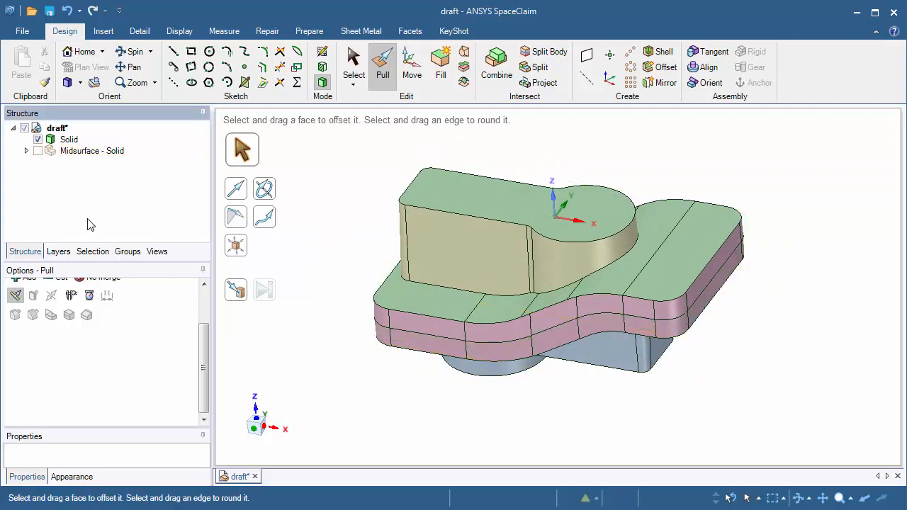
{"action": "left_click", "coordinate": [223, 37]}
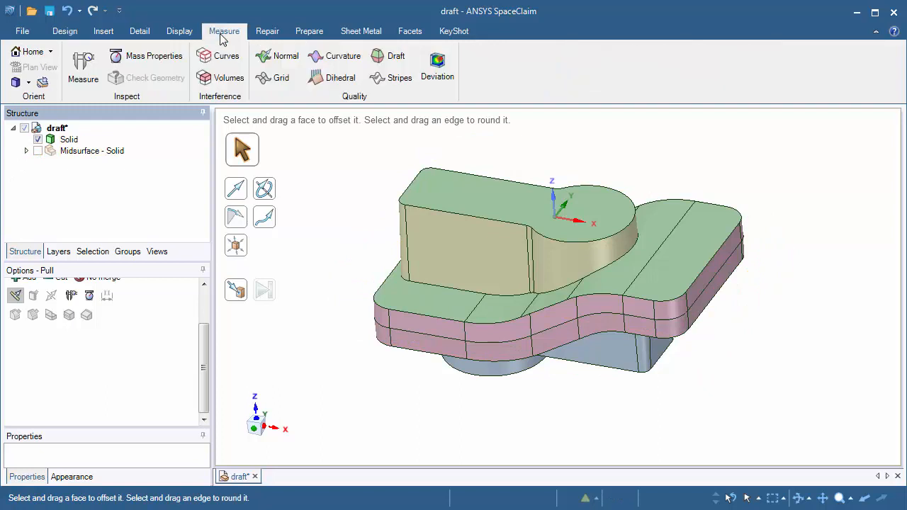
{"action": "left_click", "coordinate": [376, 59]}
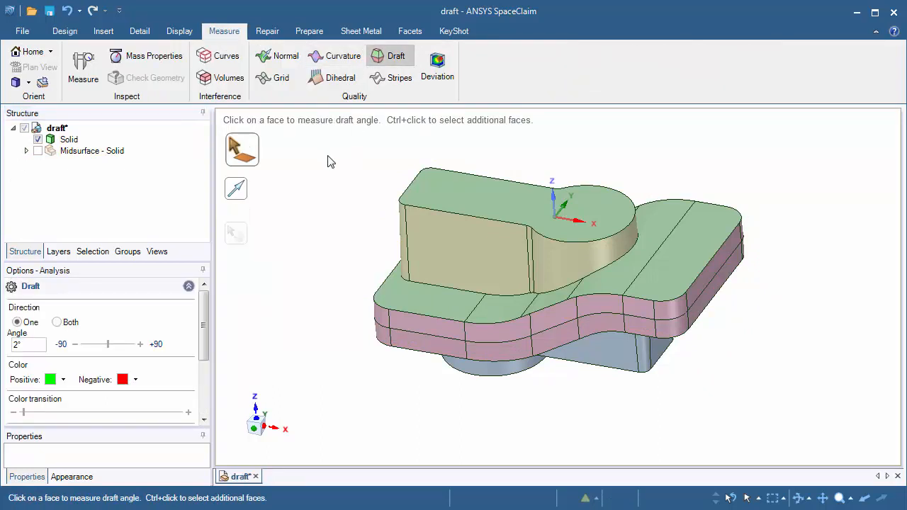
{"action": "left_click_drag", "start_coordinate": [312, 144], "coordinate": [845, 447]}
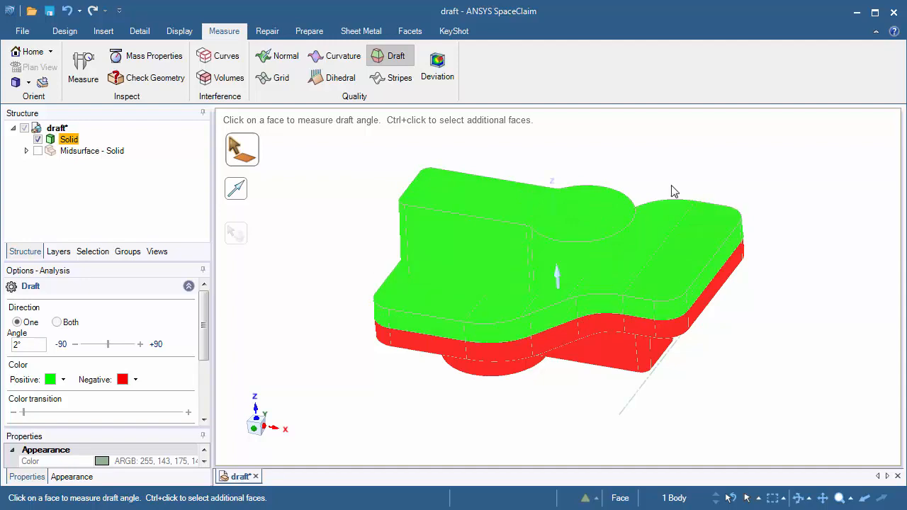
{"action": "middle_click_drag", "start_coordinate": [366, 165], "coordinate": [263, 294]}
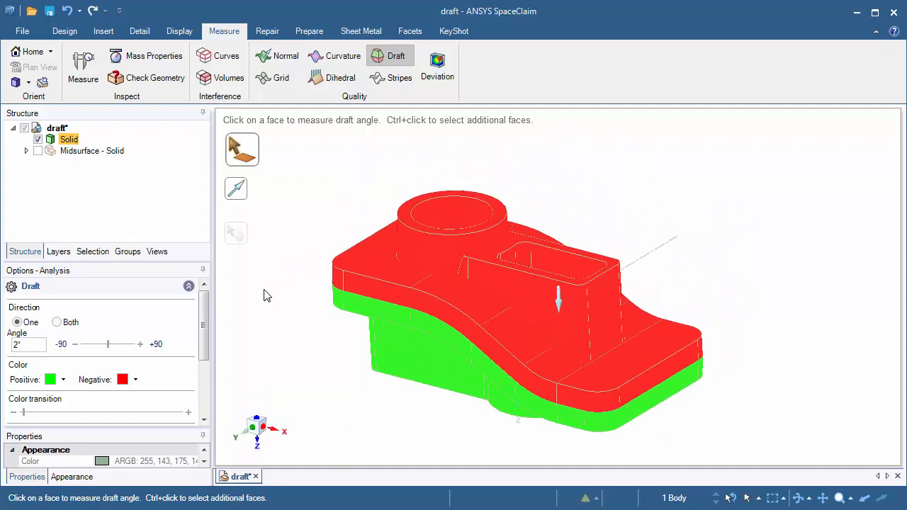
{"action": "left_click", "coordinate": [405, 216]}
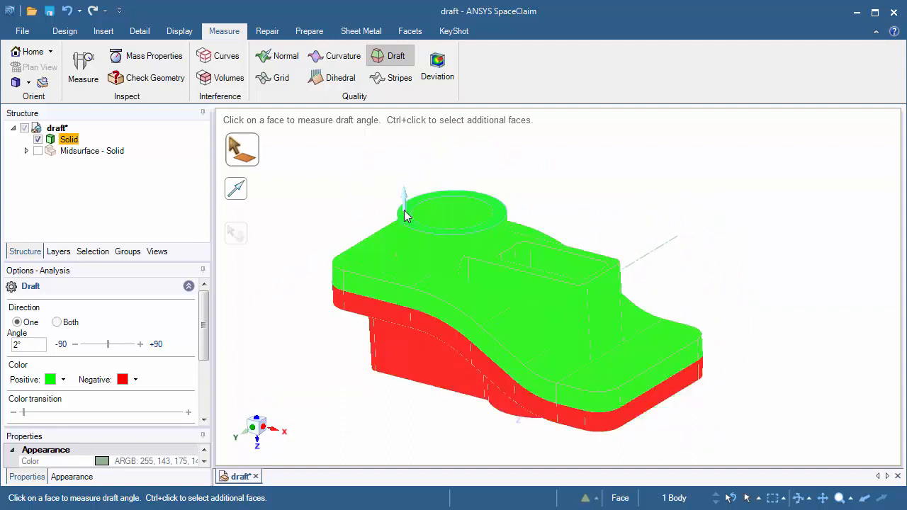